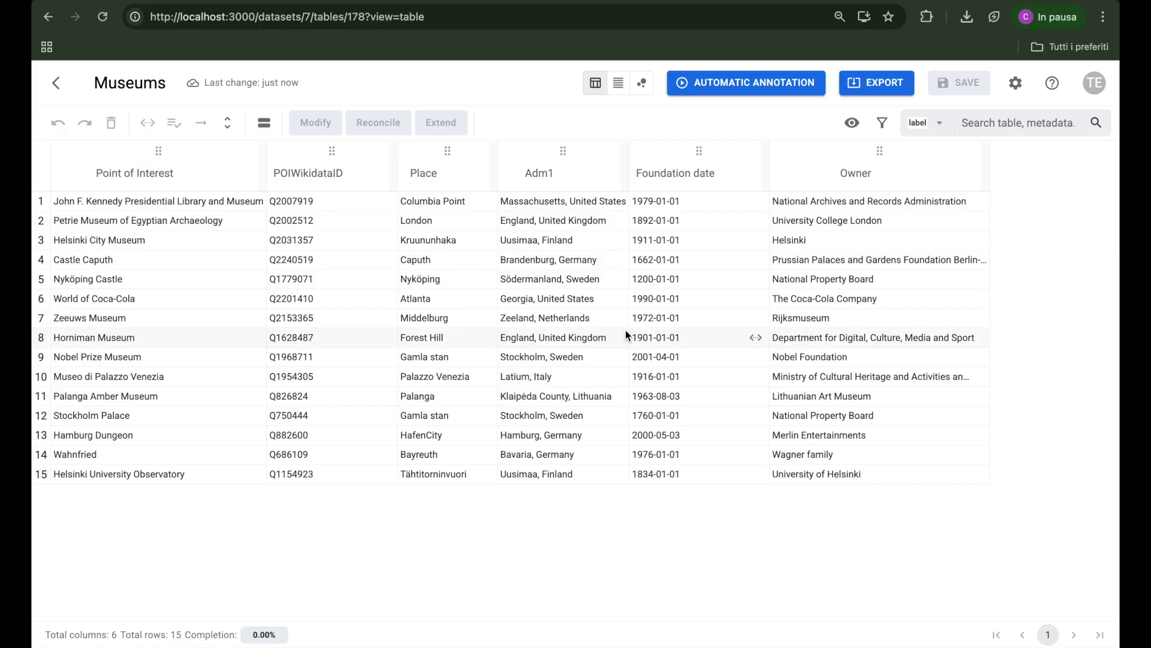
# - Set up a Text to columns modification of the Adm1 column that splits it into multiple columns with a comma separator
pyautogui.click(600, 167)
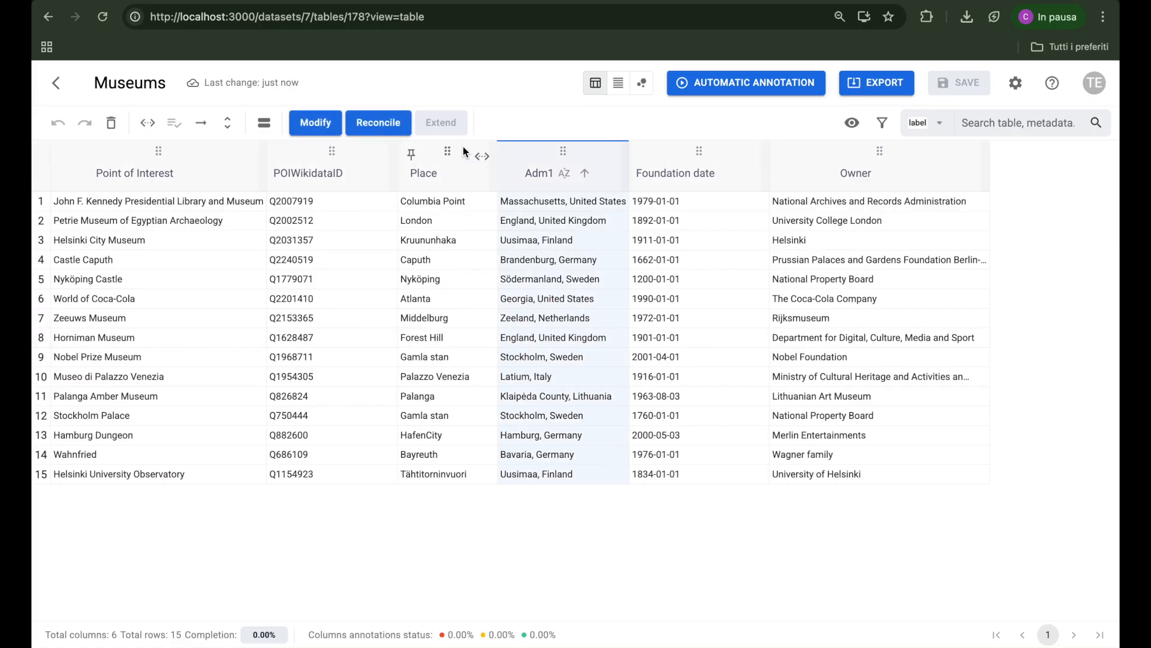
pyautogui.click(336, 121)
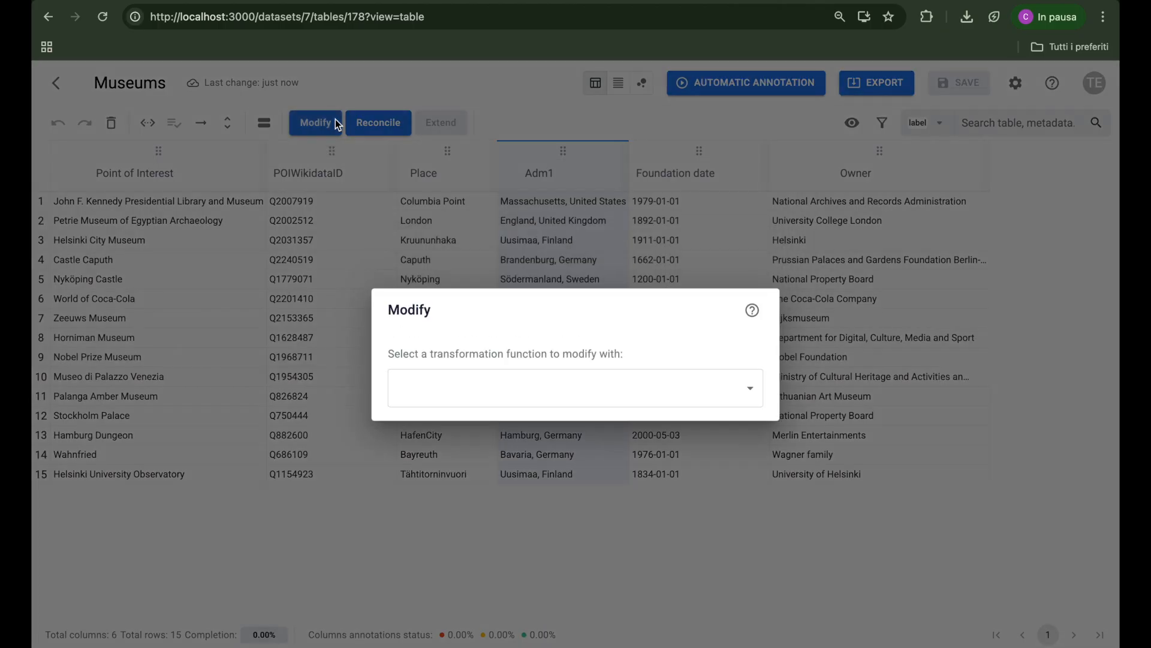
pyautogui.click(434, 387)
pyautogui.click(444, 498)
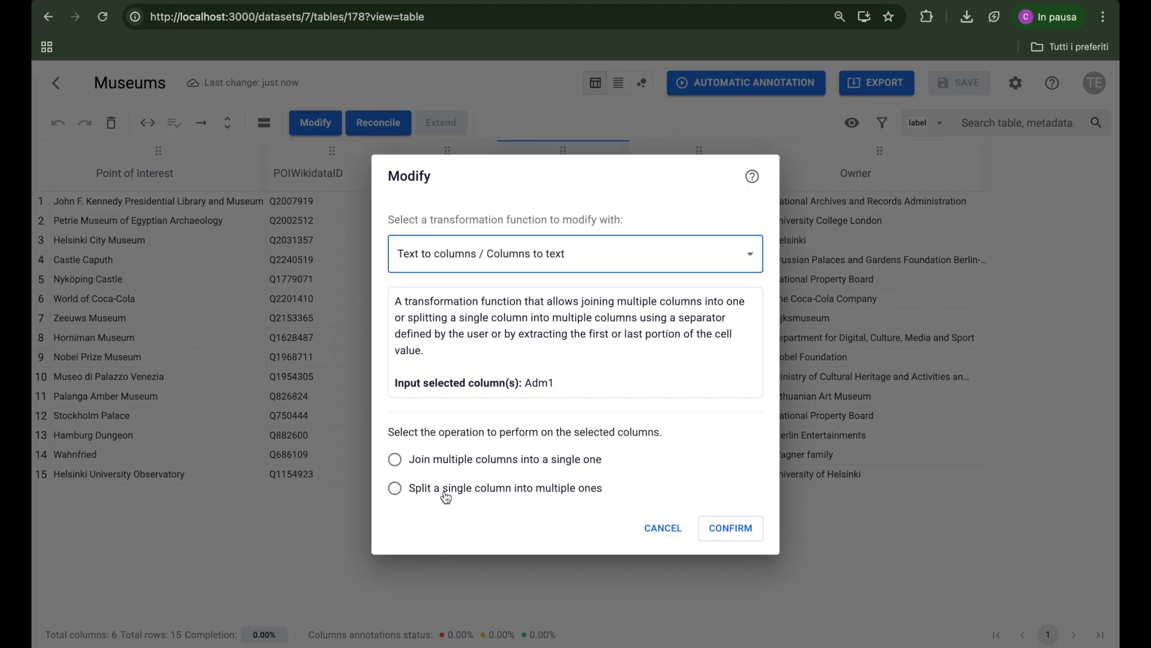
pyautogui.click(446, 496)
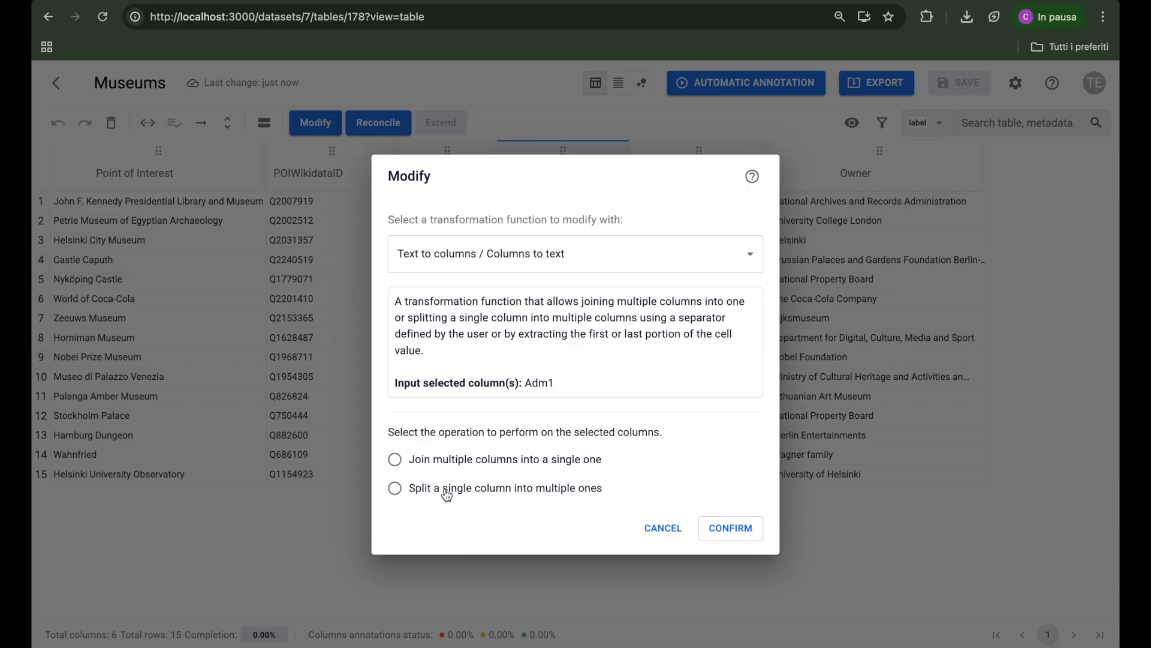
pyautogui.click(446, 489)
pyautogui.write(',')
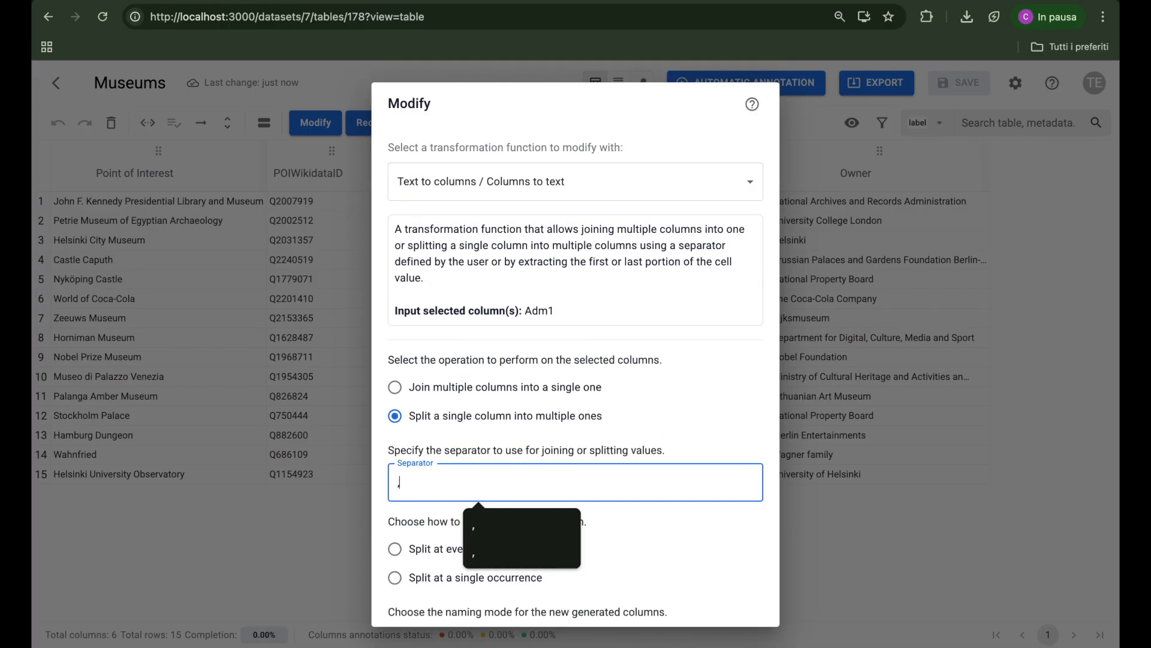
pyautogui.scroll(-2, 462, 456)
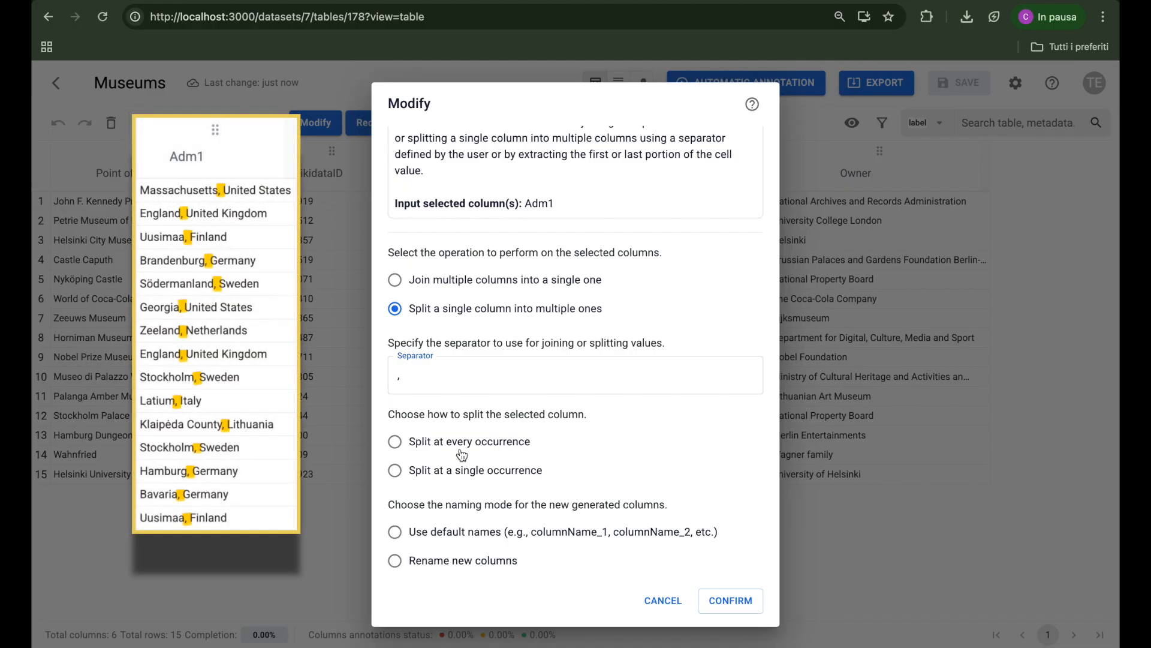
# - Split at every occurrence, rename the new columns "Adm1, Country", and apply the modification
pyautogui.click(462, 454)
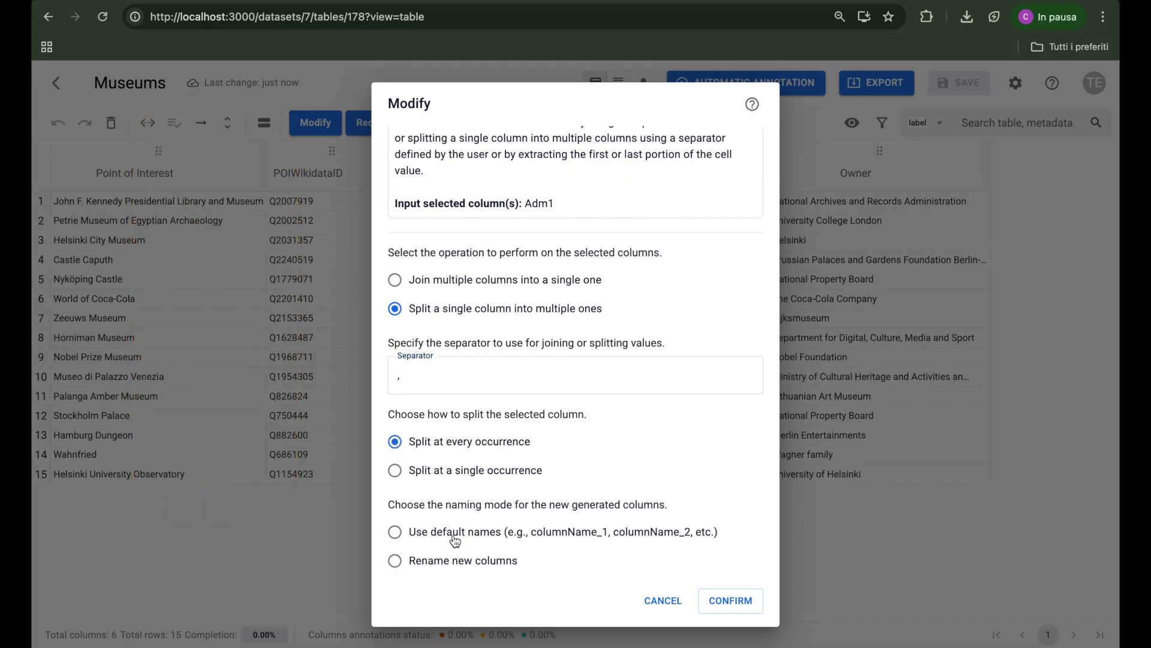
pyautogui.click(455, 560)
pyautogui.scroll(-2, 454, 558)
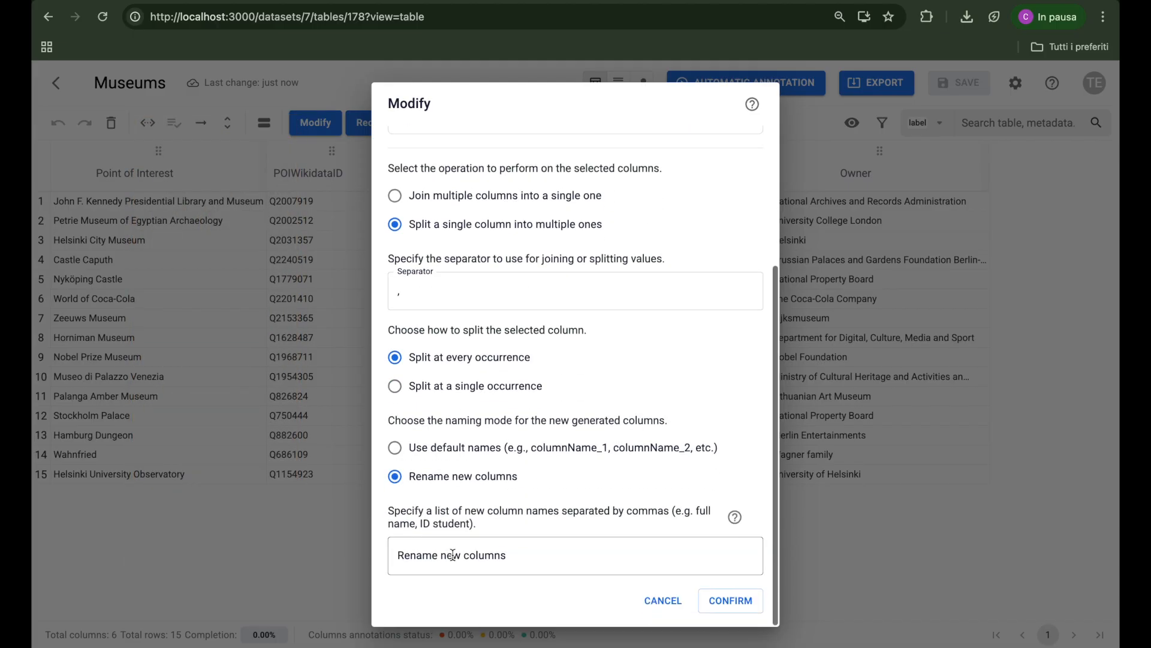
pyautogui.click(453, 555)
pyautogui.write('Adm1, Co')
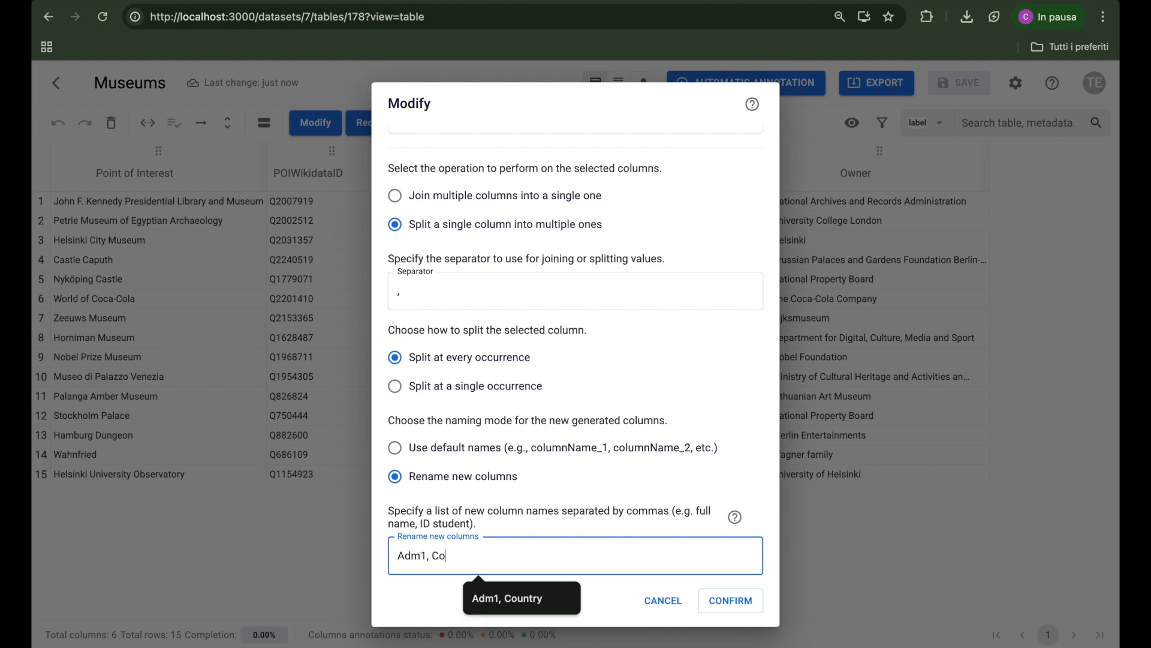
pyautogui.write('untry')
pyautogui.click(729, 601)
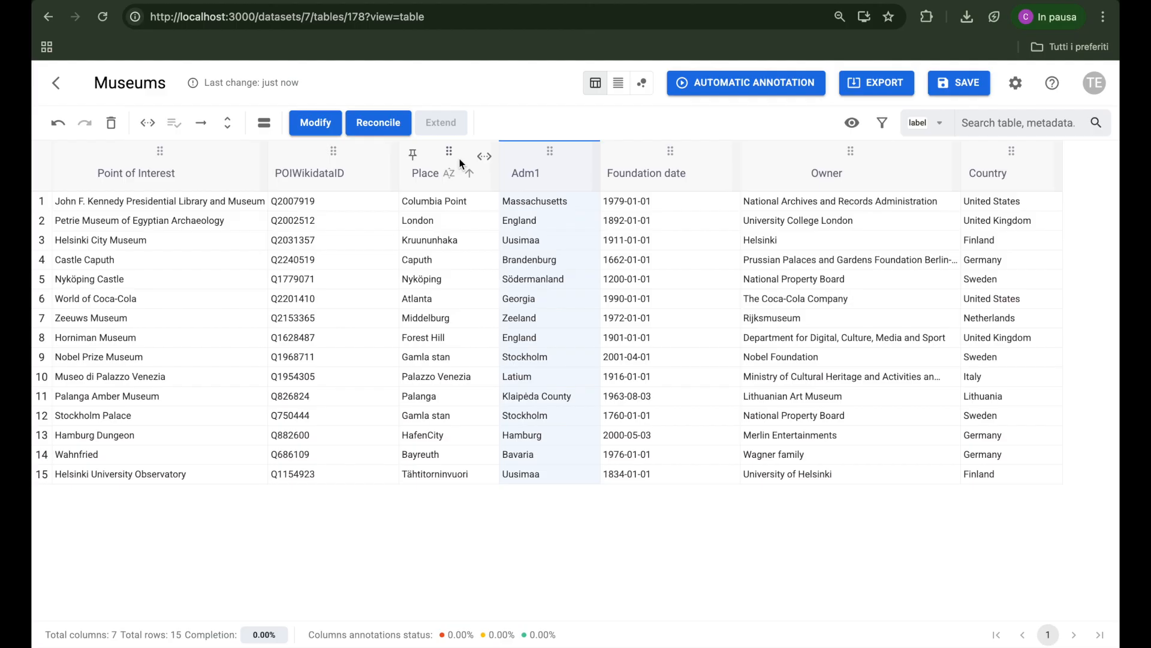
# - Reconcile the Place column with the Geo Coordinates service Geocoding: Geo Coordinates (GeoNames), using Country as the context column
pyautogui.click(460, 158)
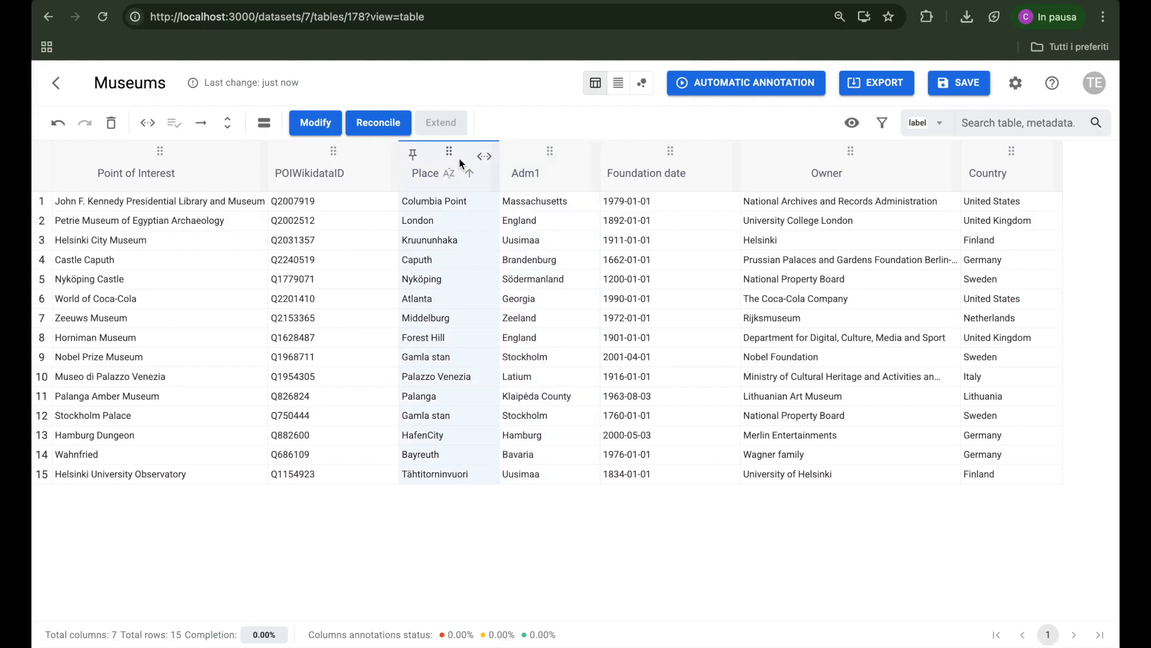
pyautogui.click(397, 123)
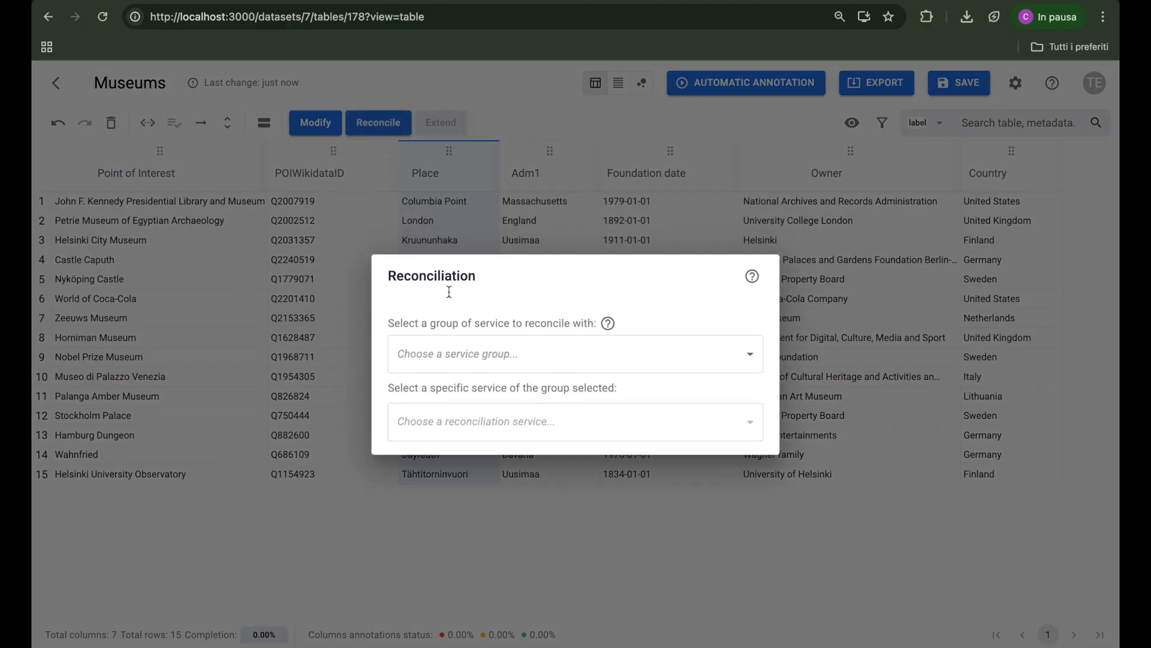
pyautogui.click(451, 350)
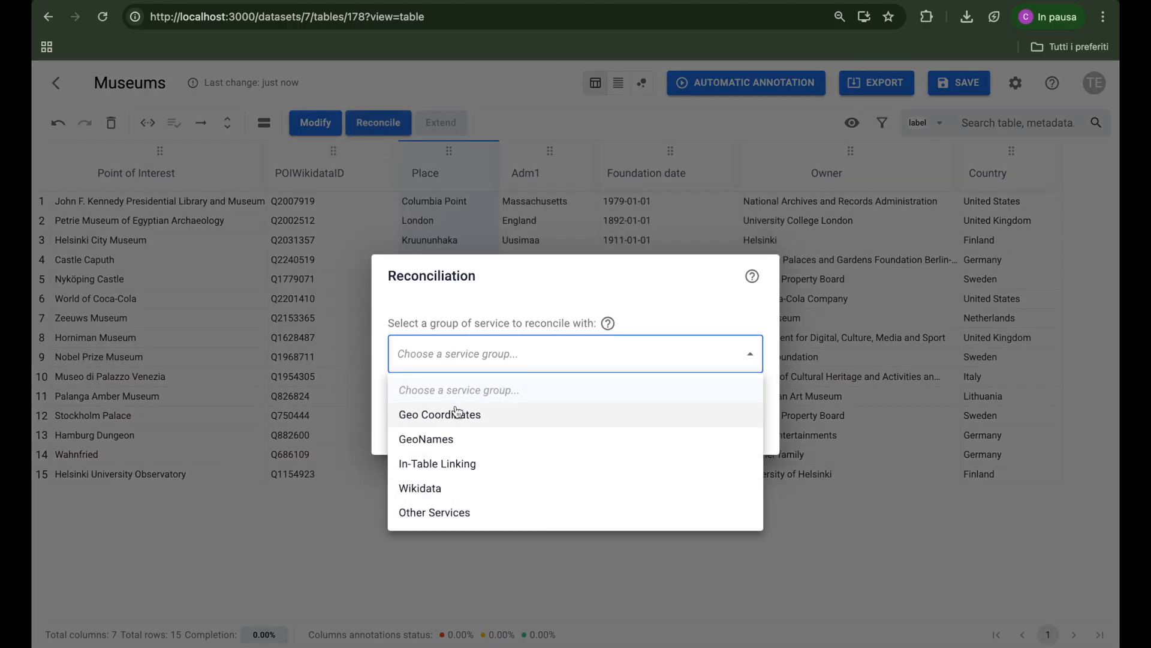
pyautogui.click(455, 414)
pyautogui.click(459, 421)
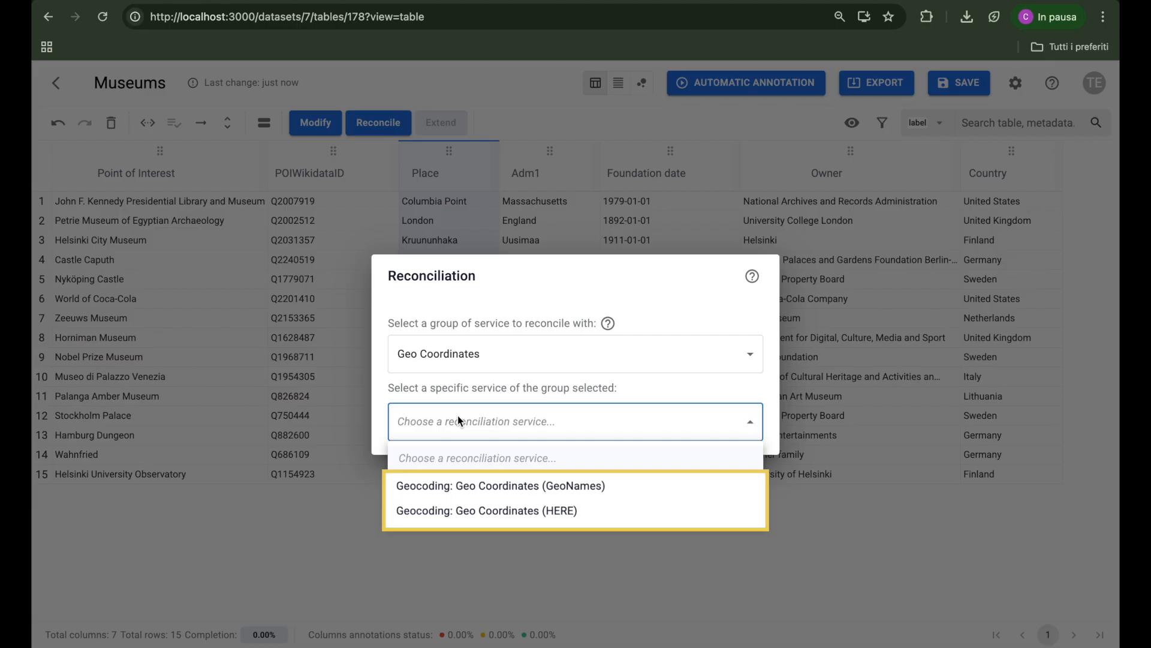
pyautogui.click(464, 482)
pyautogui.click(466, 543)
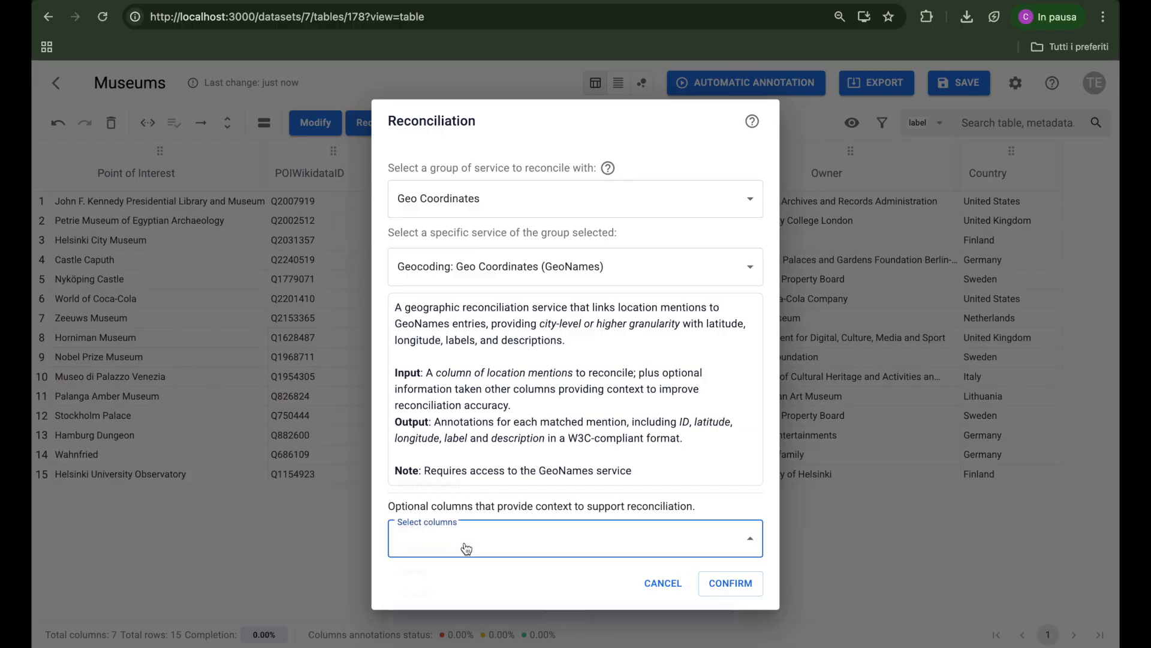
pyautogui.click(458, 596)
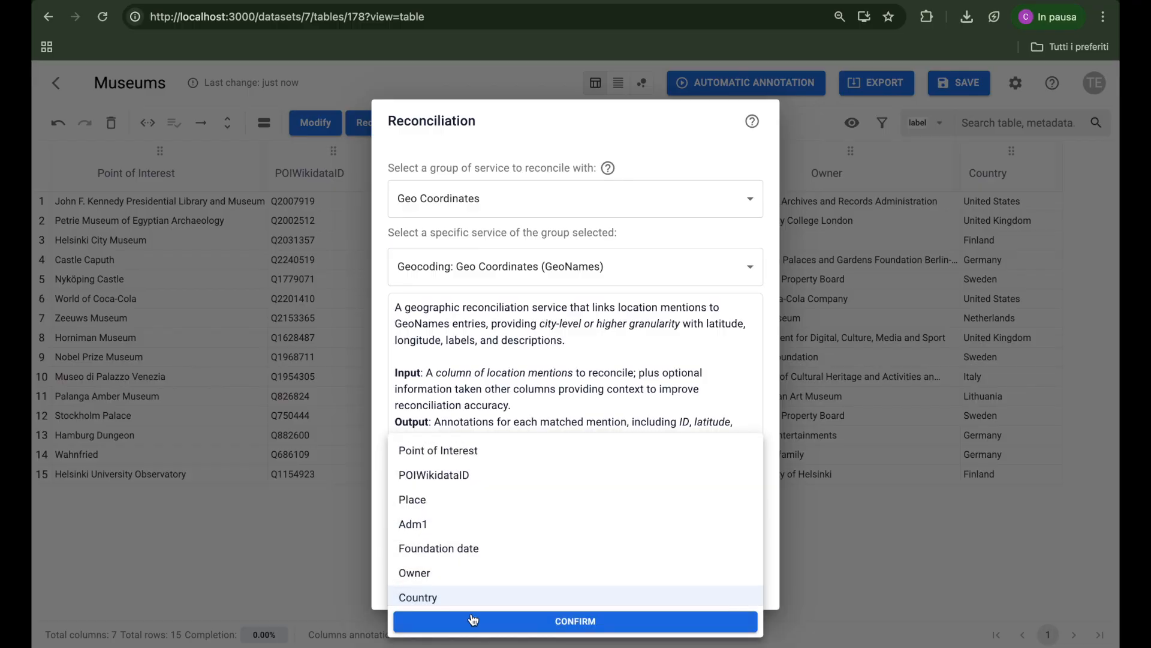
pyautogui.click(477, 621)
pyautogui.click(732, 584)
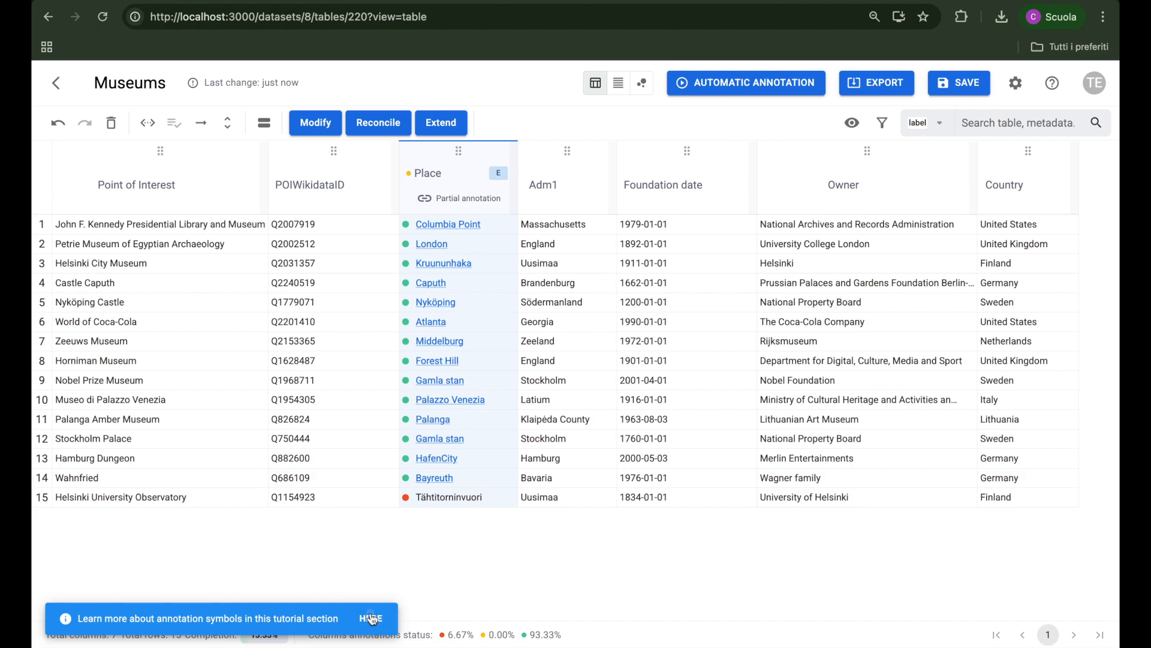
# - Open the tutorial section on annotation symbols and examine the meaning of the reconciliation status icons, including unsuccessful reconciliation
pyautogui.click(371, 614)
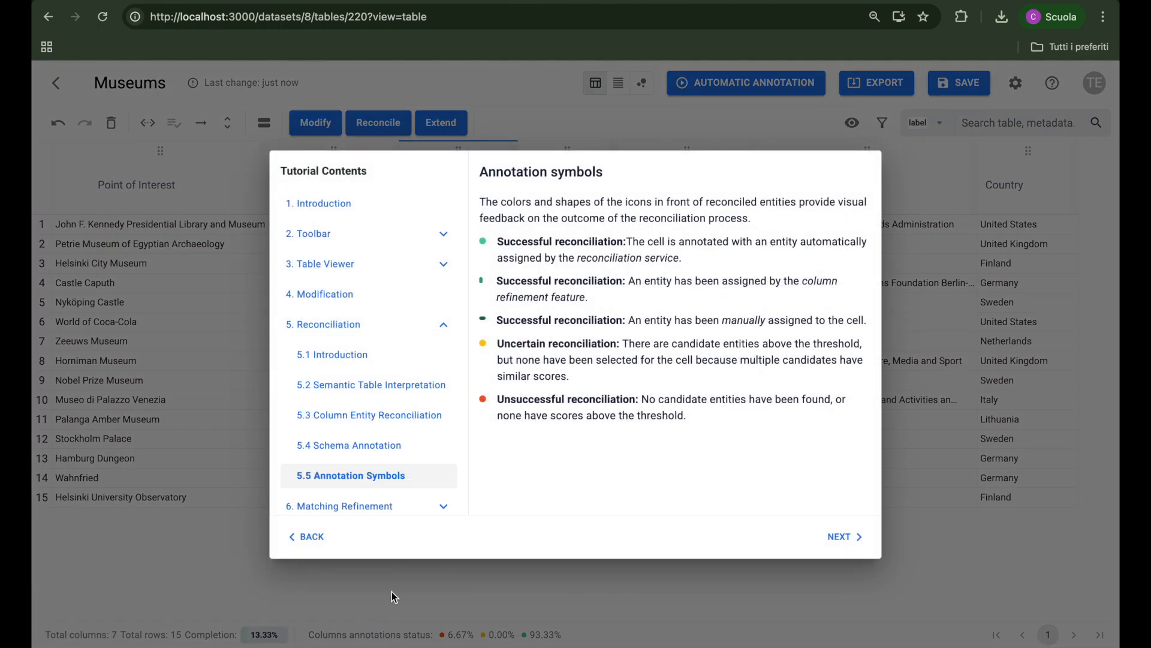
pyautogui.moveTo(497, 400); pyautogui.dragTo(691, 424)
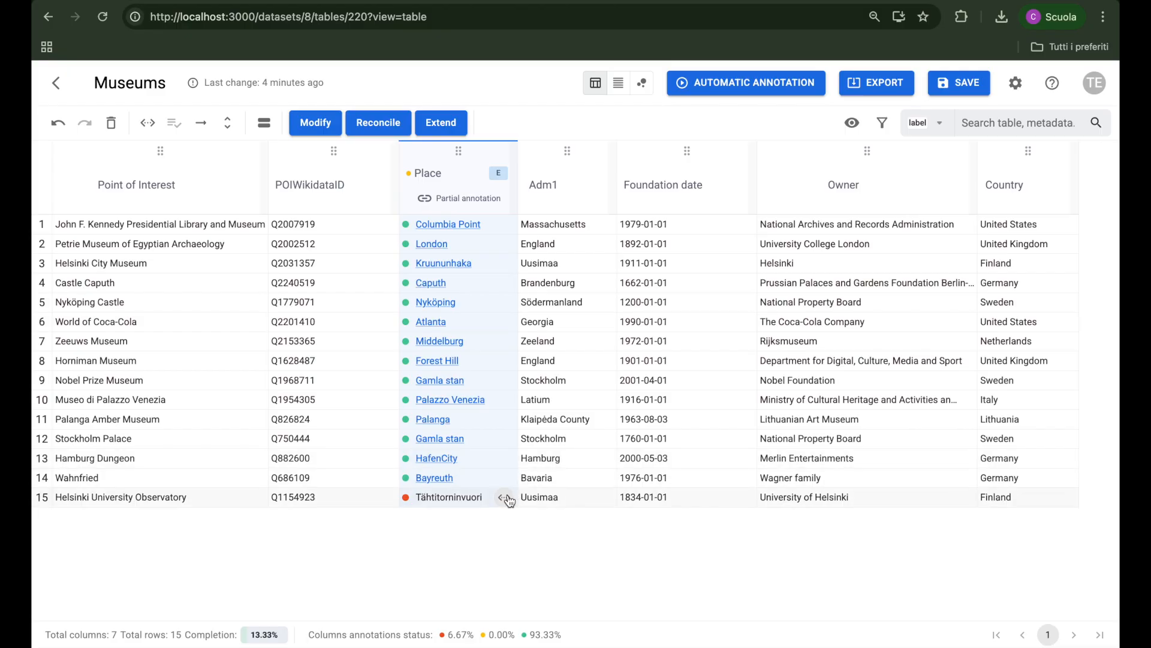
# - Start adding metadata to the Tähtitorninvuori cell, look the place up in Google Maps, and copy its URL through the coordinates
pyautogui.click(506, 498)
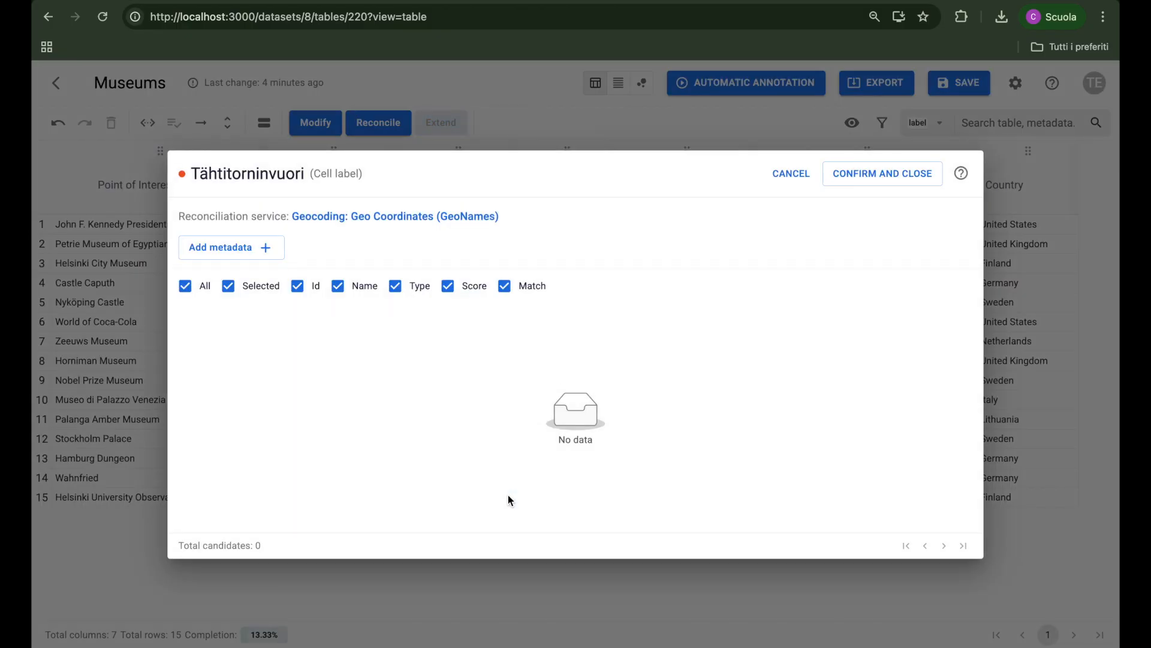
pyautogui.click(267, 248)
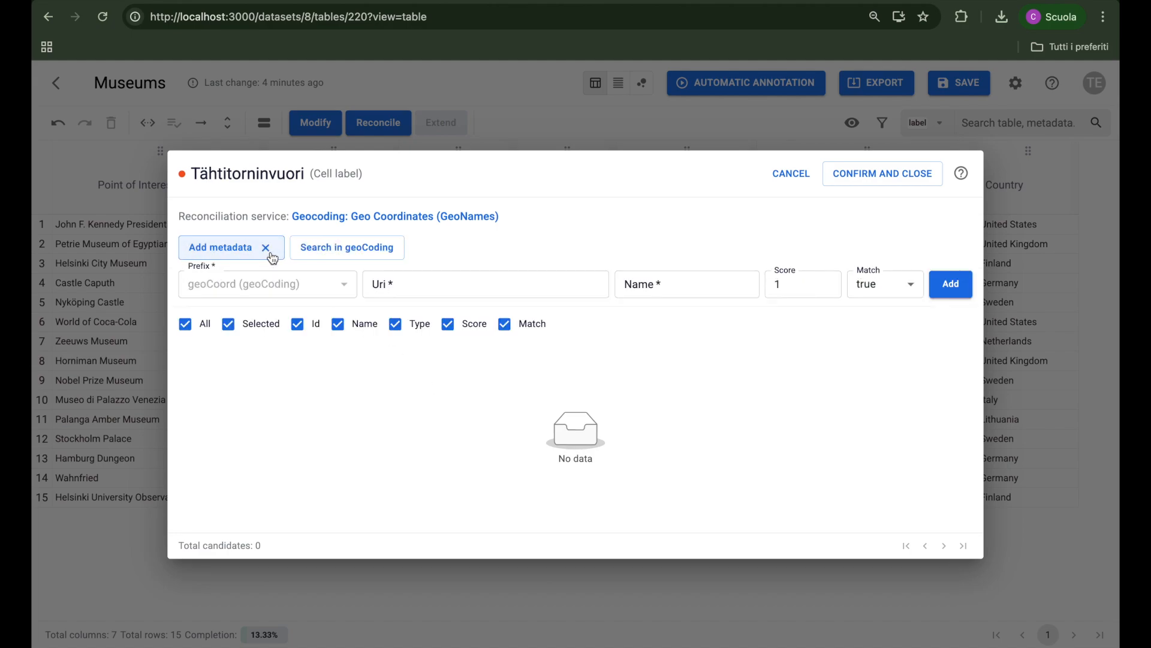
pyautogui.click(317, 252)
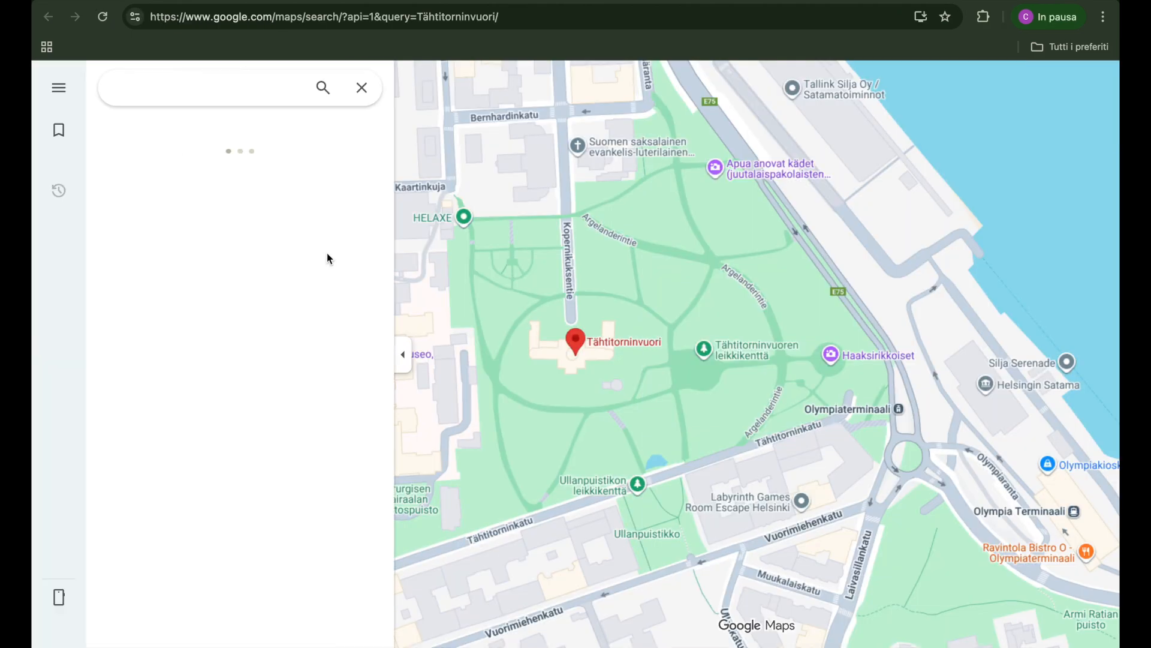
pyautogui.click(468, 24)
pyautogui.click(555, 18)
pyautogui.moveTo(557, 18); pyautogui.dragTo(238, 5)
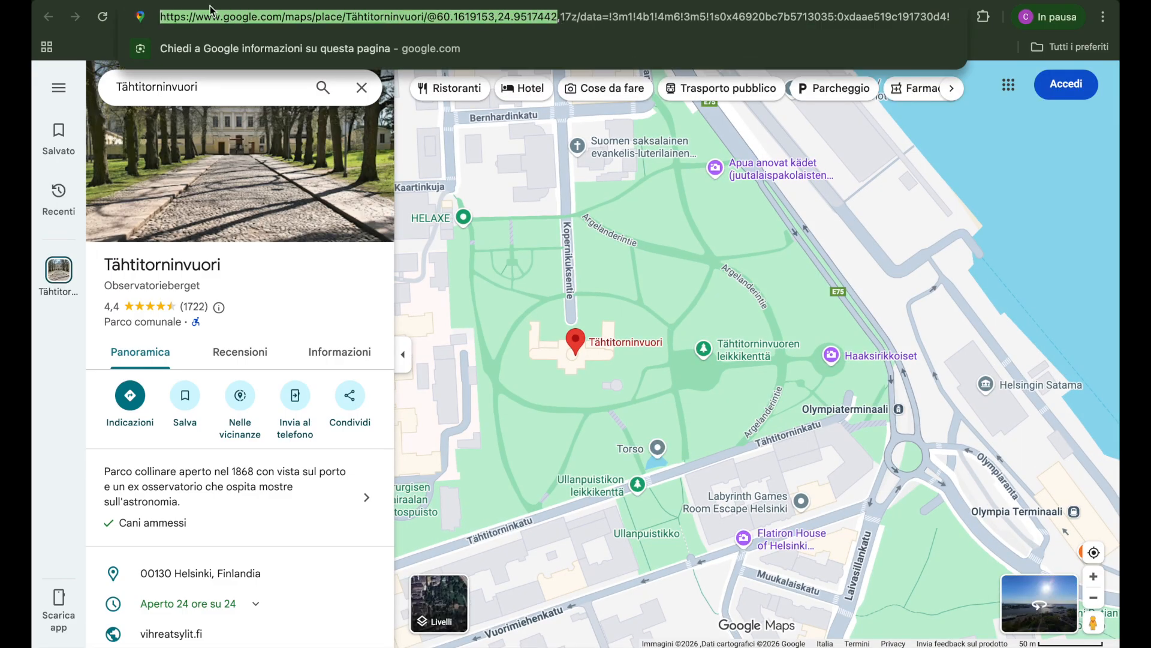
pyautogui.press('super+c')
# - Back in the table app, add metadata with the copied URL as Uri and Tähtitorninvuori as name, then confirm and propagate it
pyautogui.press('super+grave')
pyautogui.click(431, 277)
pyautogui.press('super+v')
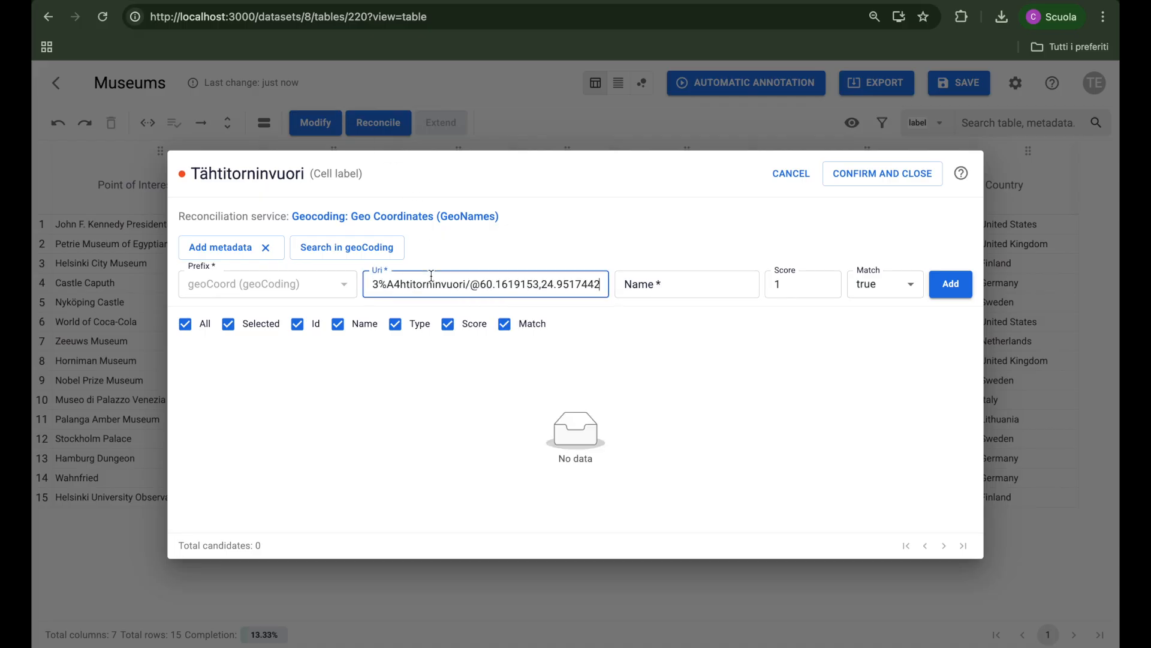
pyautogui.doubleClick(302, 174)
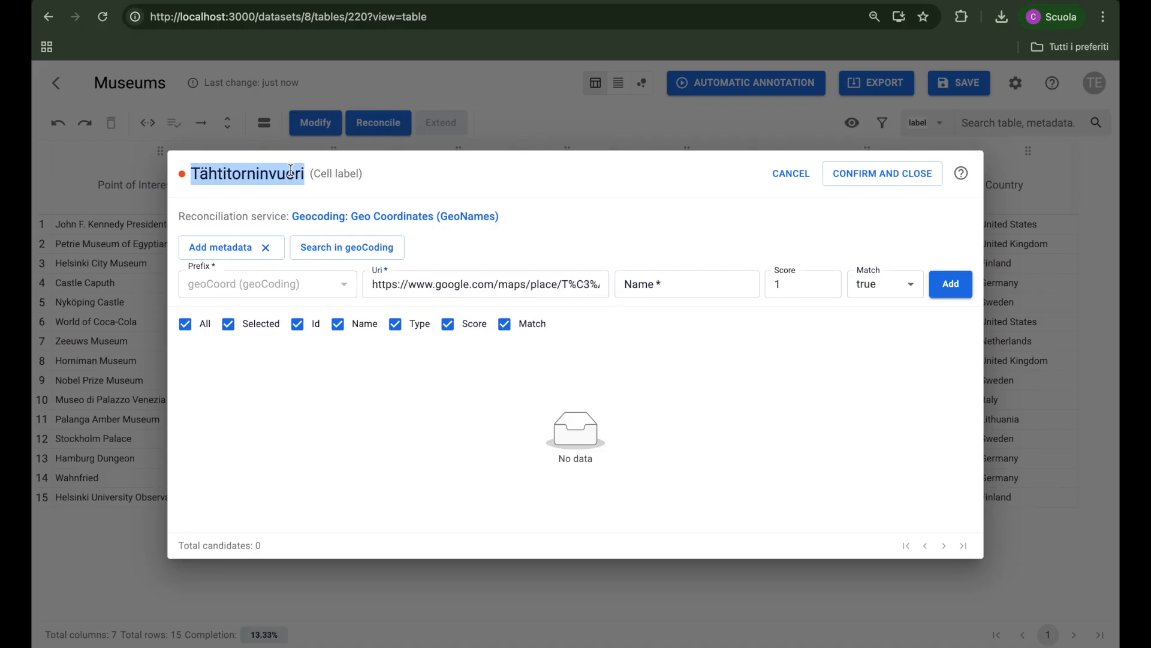
pyautogui.press('super+c')
pyautogui.click(630, 281)
pyautogui.press('super+v')
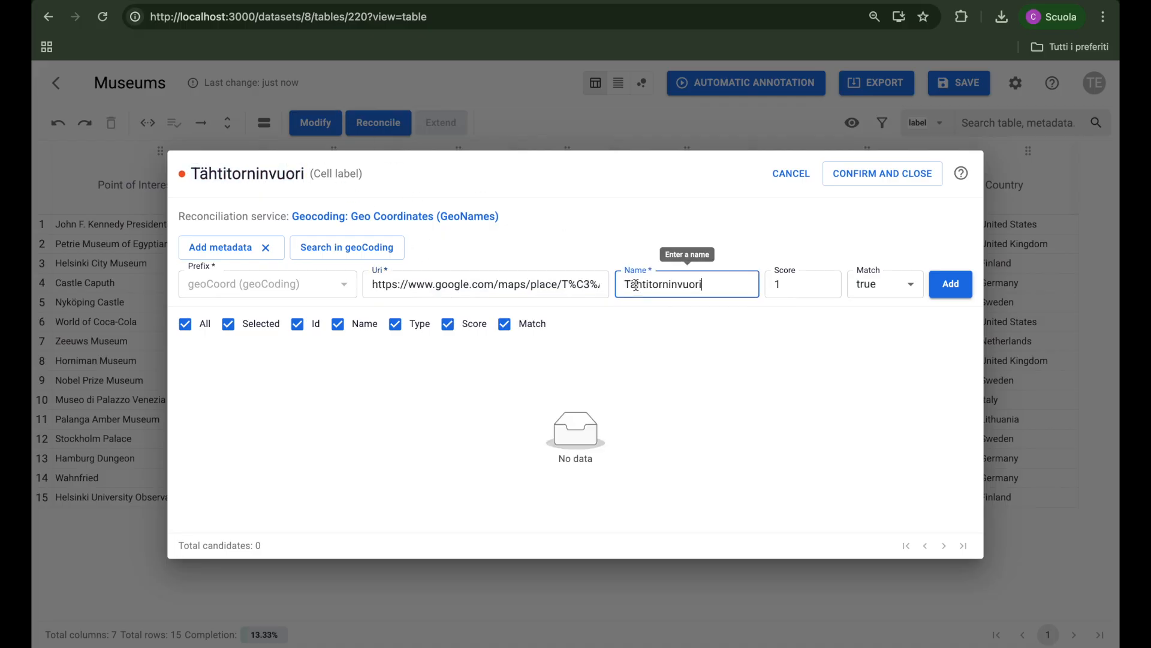
pyautogui.click(958, 298)
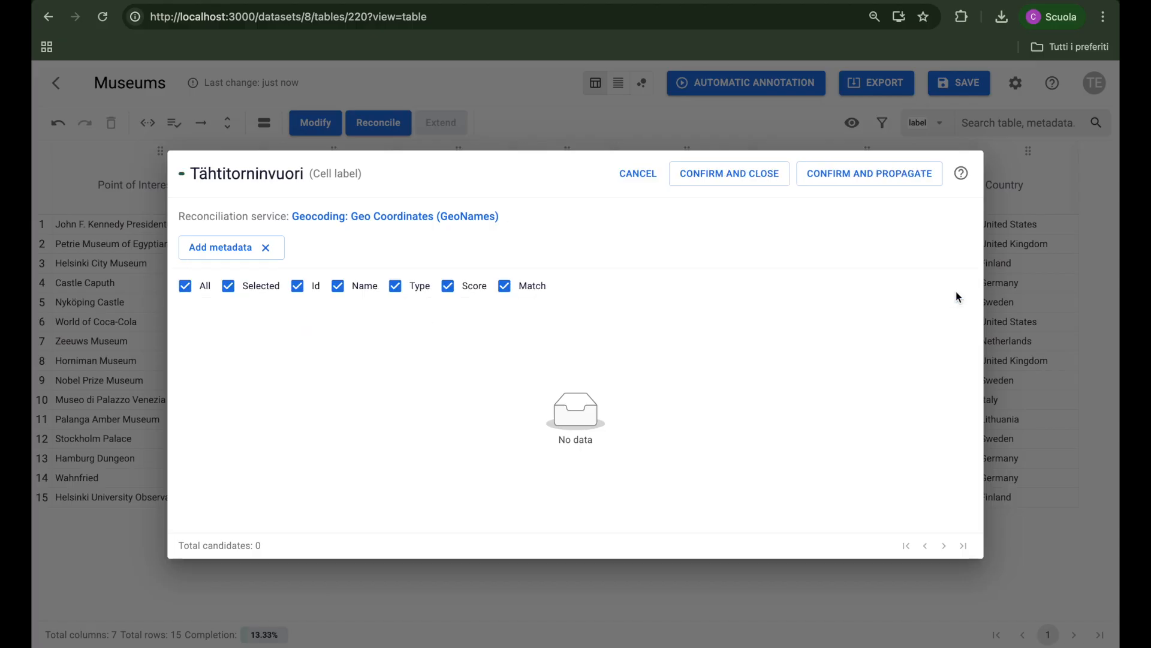
pyautogui.click(848, 188)
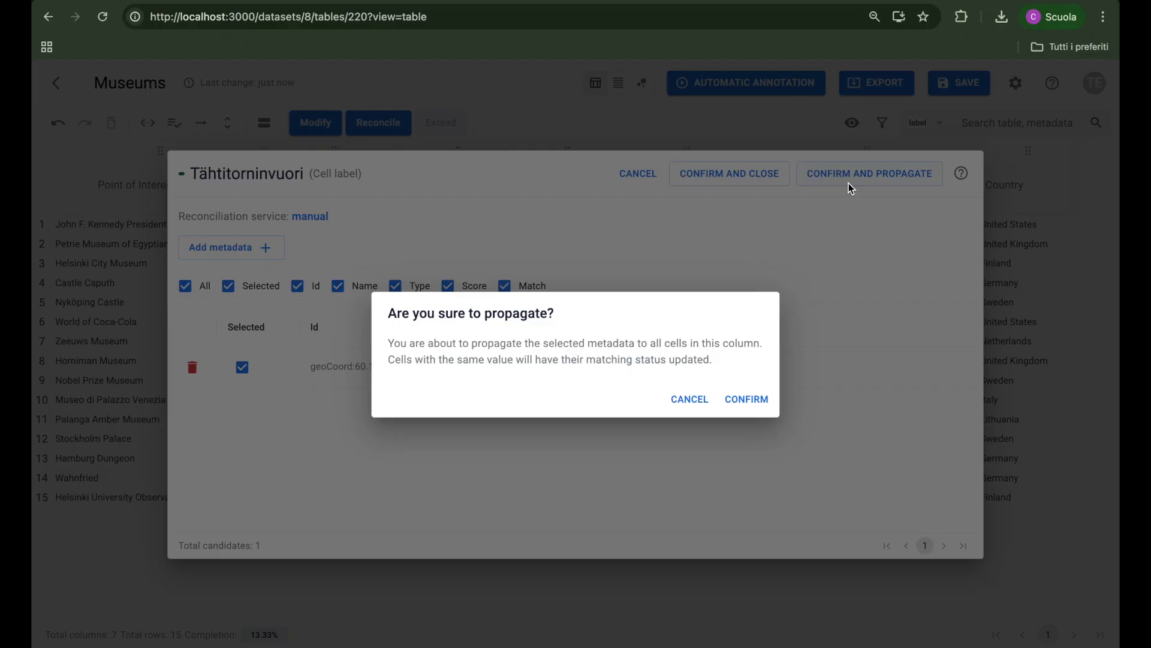
pyautogui.click(746, 400)
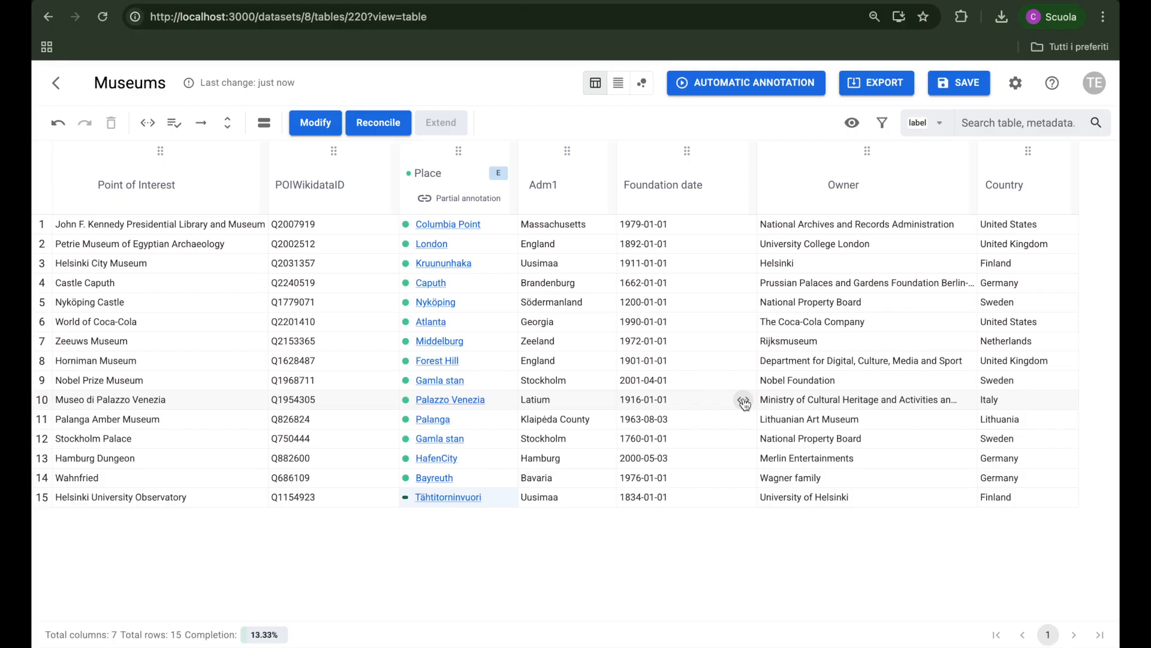
# - Undo the GeoNames reconciliation of the Place column
pyautogui.click(59, 124)
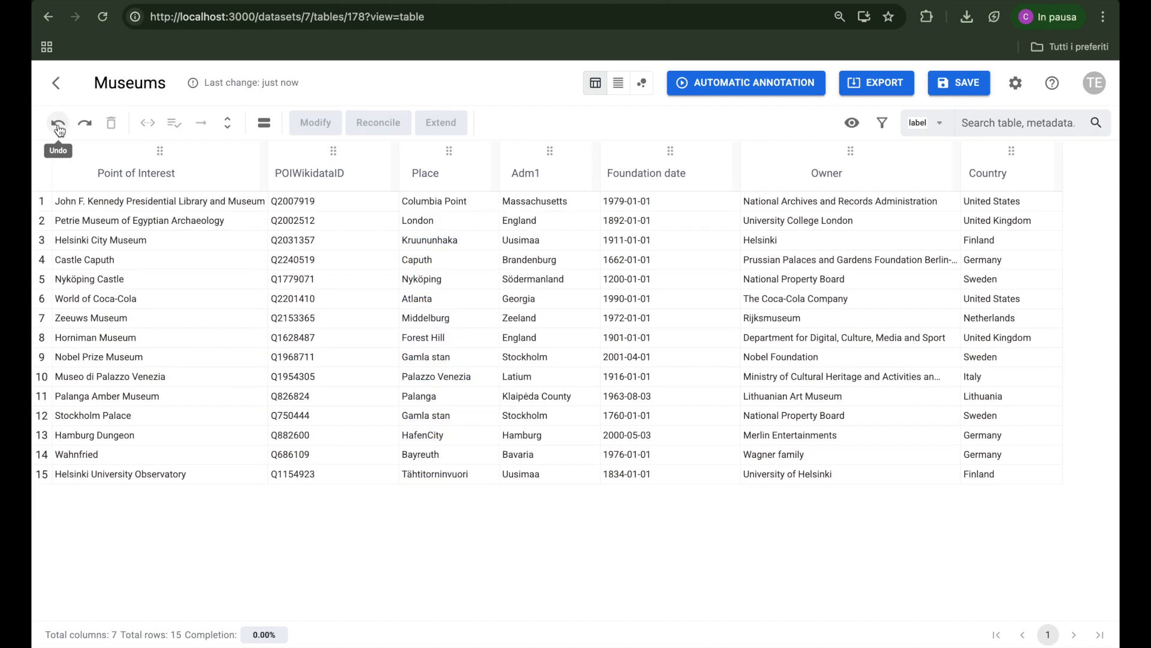
# - Reconcile the Place column with the Geo Coordinates service Geocoding: Geo Coordinates (HERE), using Country as the context column
pyautogui.click(428, 157)
pyautogui.click(378, 123)
pyautogui.click(420, 353)
pyautogui.click(434, 411)
pyautogui.click(440, 422)
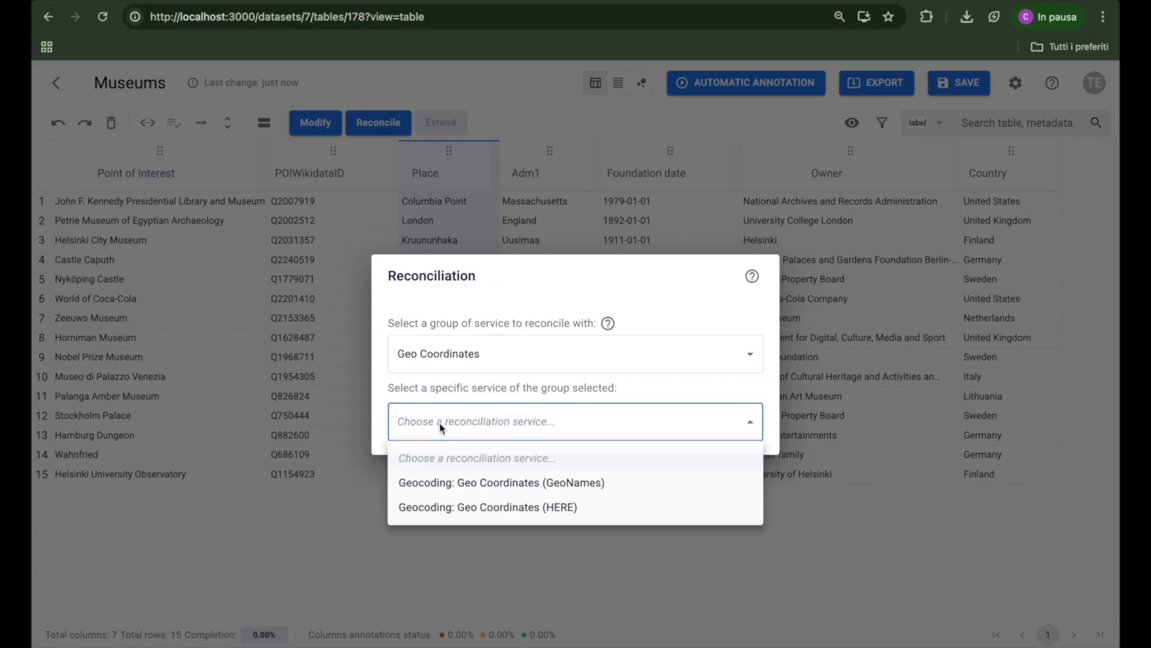
pyautogui.click(490, 503)
pyautogui.click(576, 546)
pyautogui.click(416, 597)
pyautogui.click(486, 624)
pyautogui.click(730, 592)
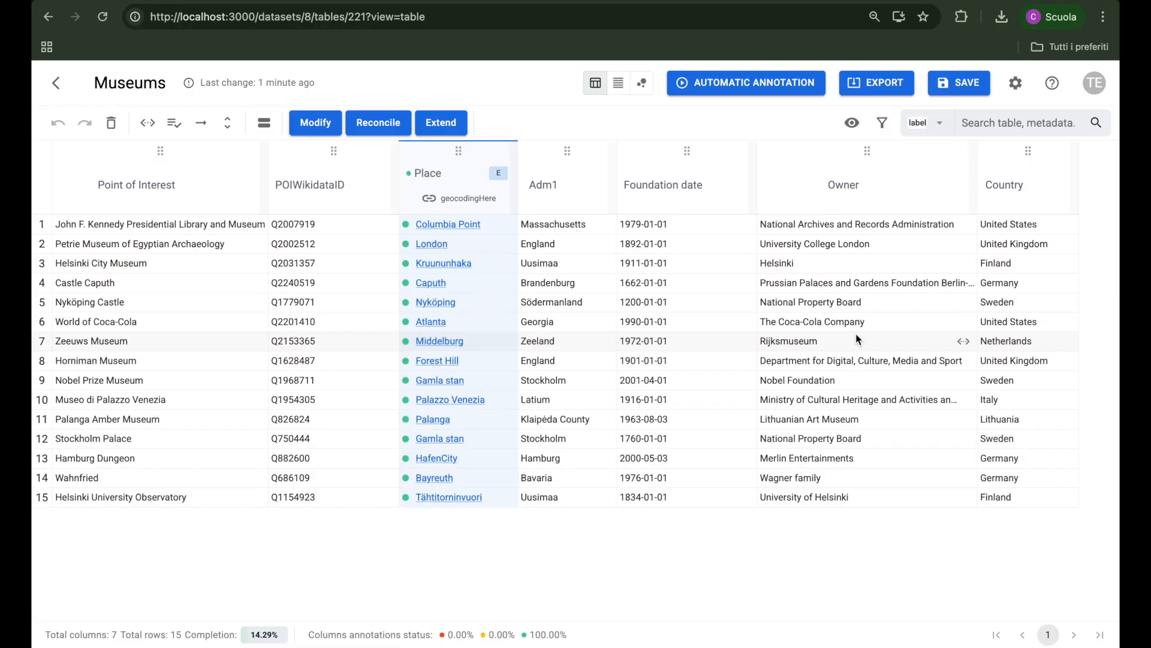
# - Check the linked Tähtitorninvuori location in Google Maps, then return to the table and expand the cell to show its entity metadata
pyautogui.click(480, 497)
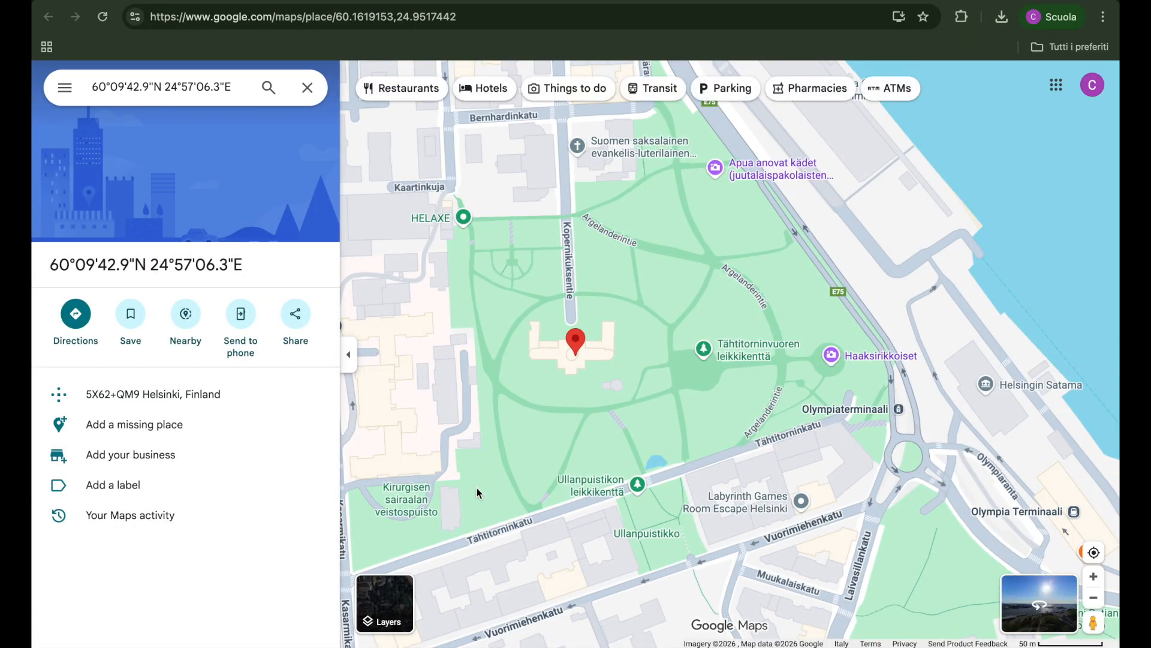
pyautogui.click(238, 0)
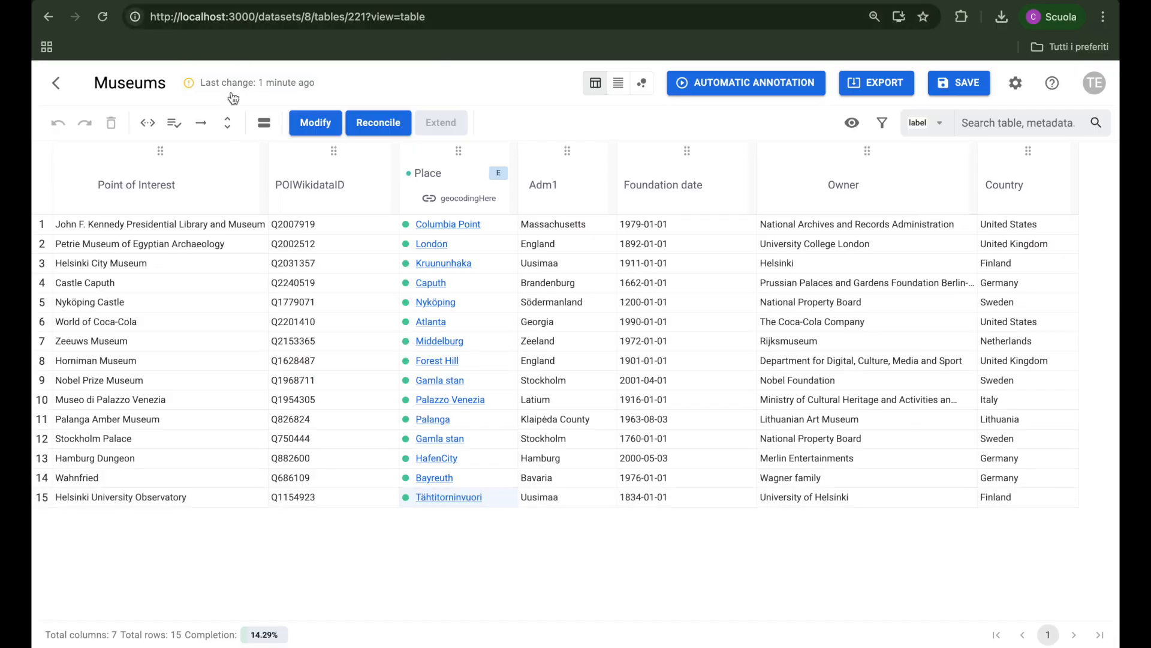
pyautogui.click(204, 124)
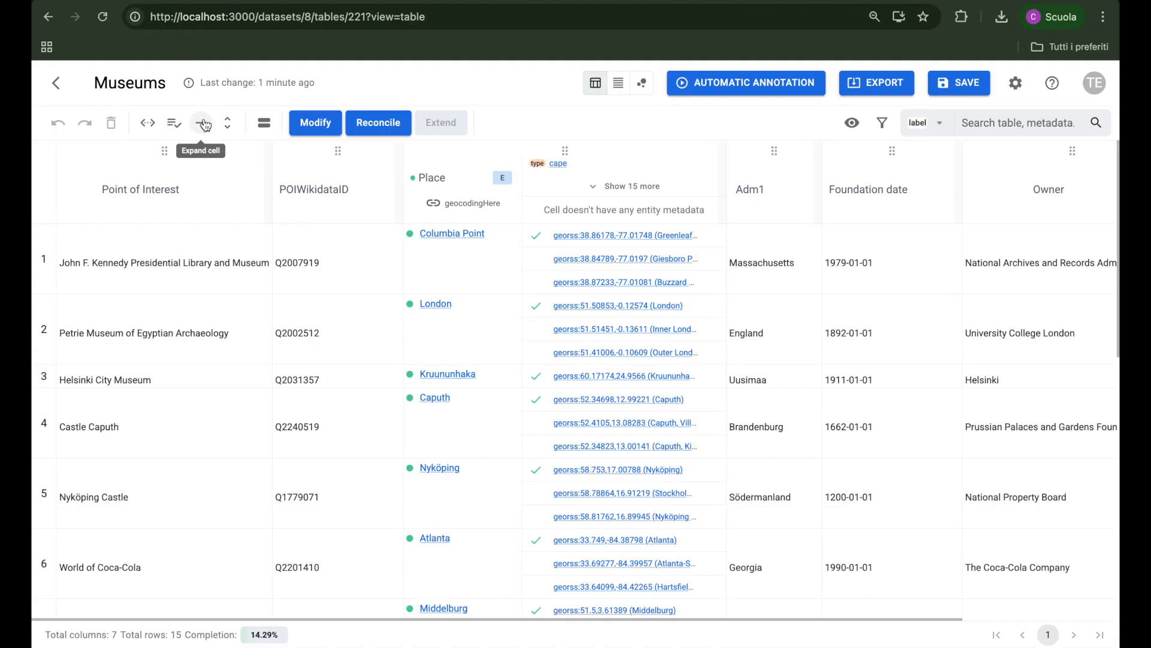
# - Review the coordinate candidates of the Place column down to the last row, then collapse the expanded cells
pyautogui.scroll(-10, 464, 291)
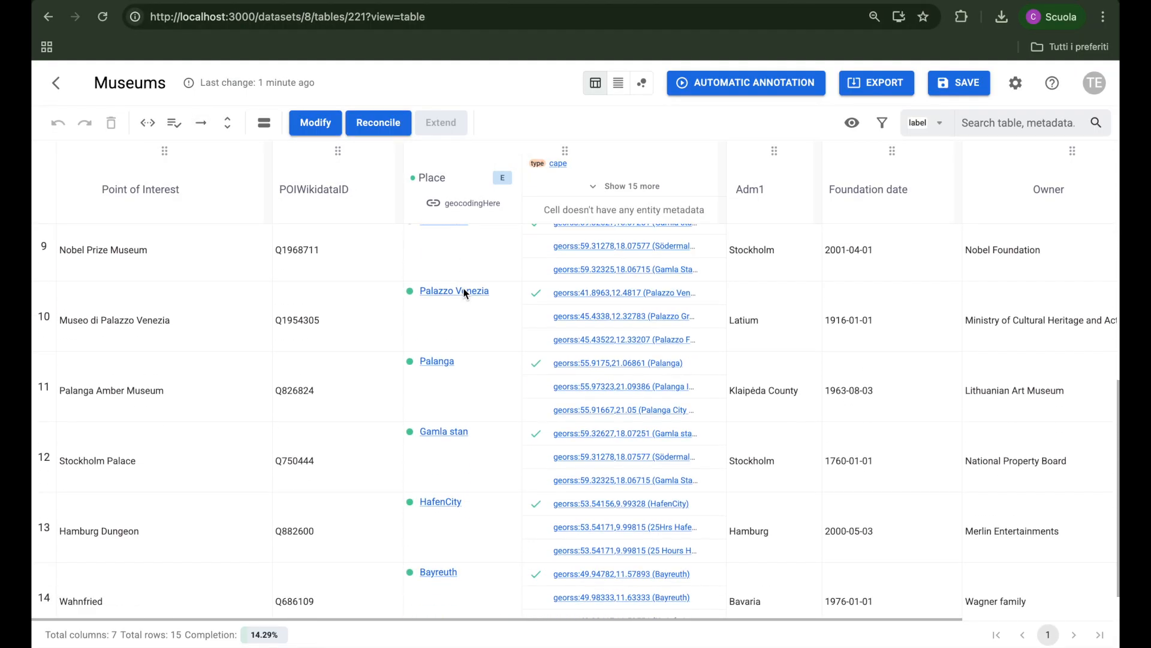
pyautogui.scroll(-2, 465, 293)
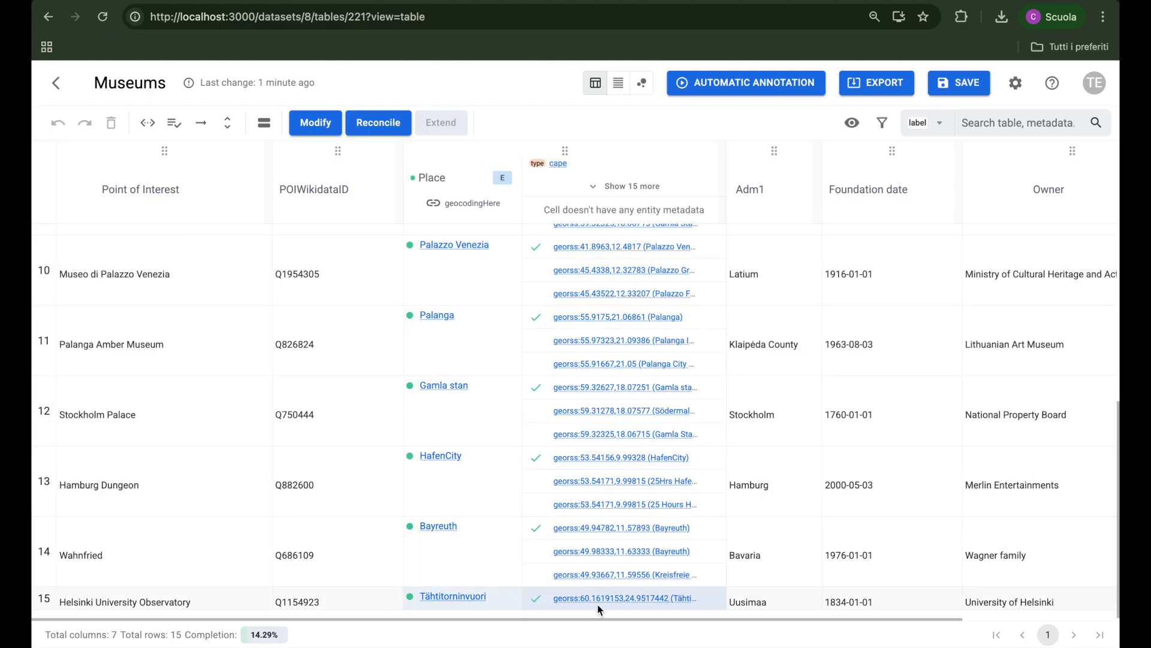
pyautogui.click(200, 124)
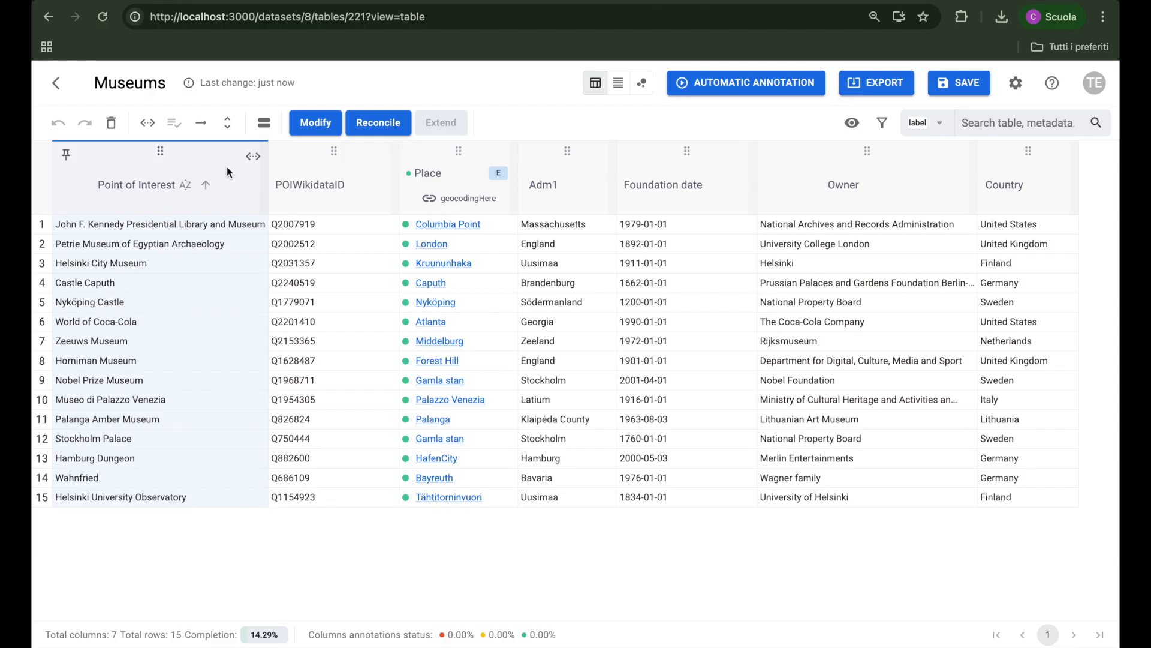
# - Start reconciling the Point of Interest column with the In-Table Linking group's Linking: In-Table Linking service
pyautogui.click(370, 127)
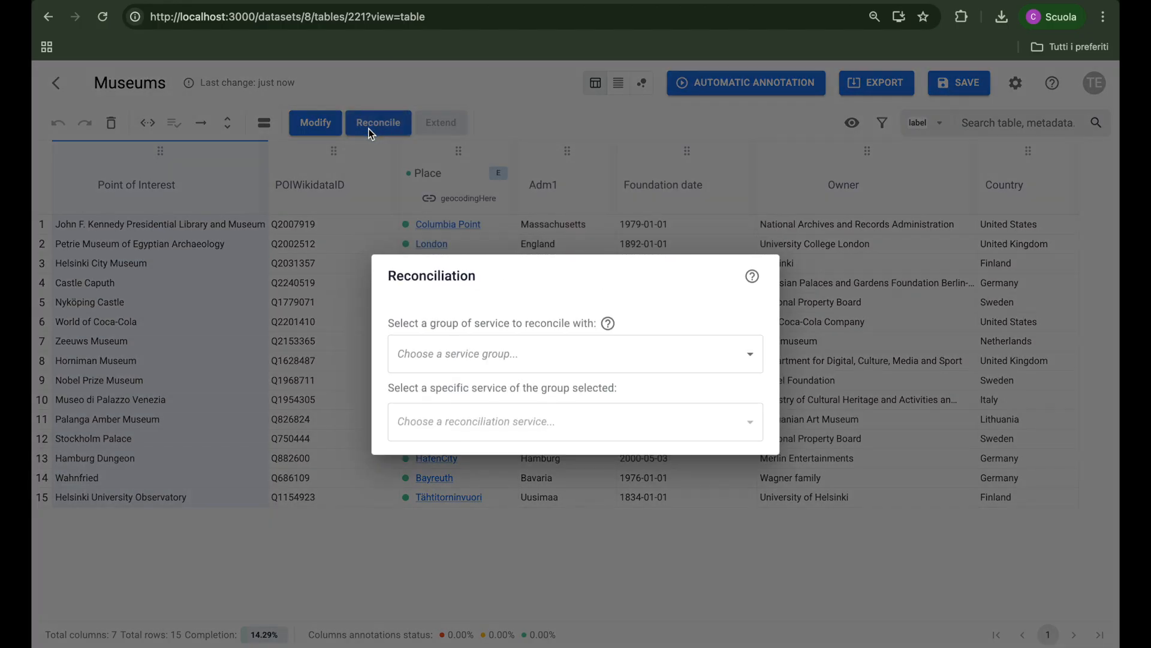
pyautogui.click(449, 354)
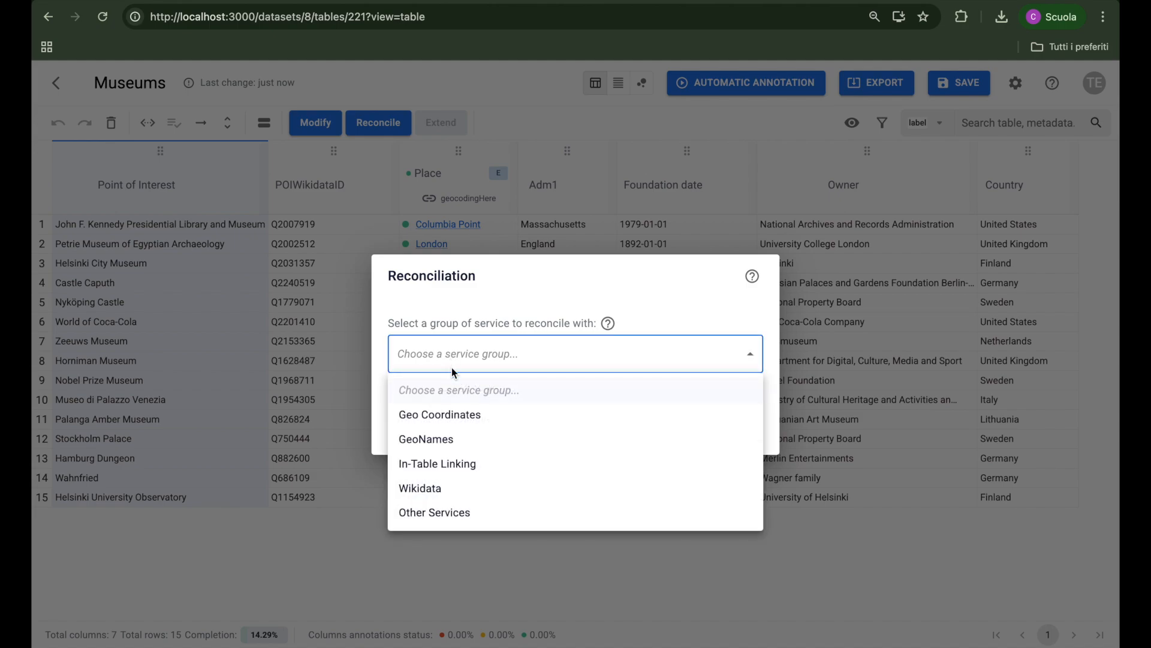
pyautogui.click(447, 463)
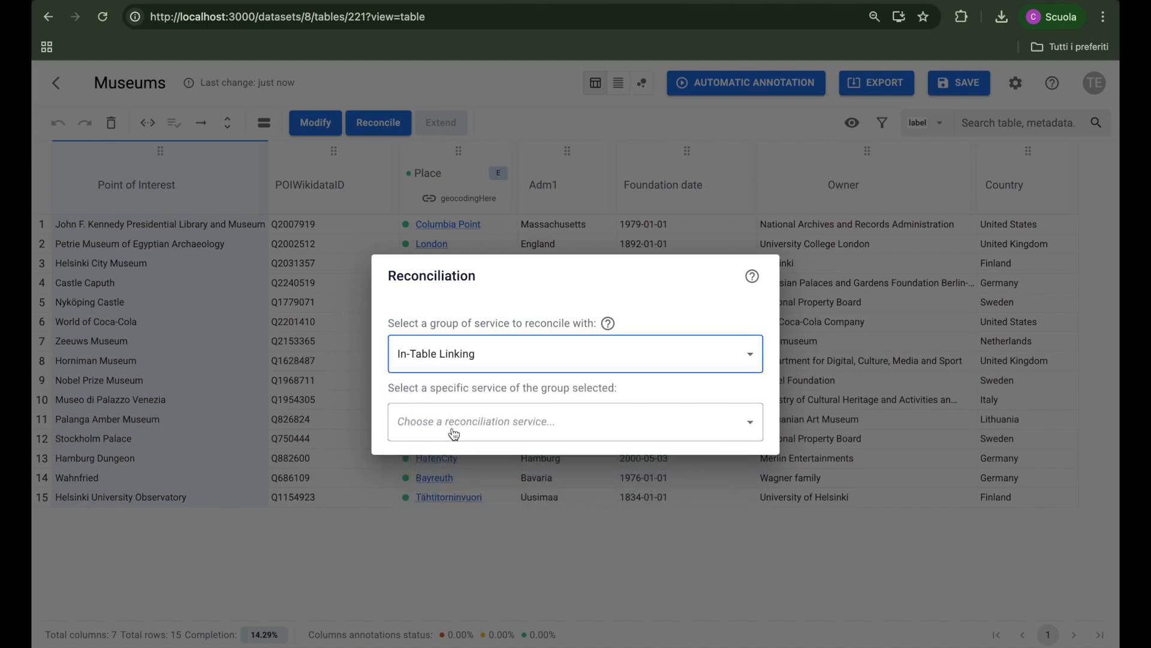
pyautogui.click(454, 433)
pyautogui.click(460, 485)
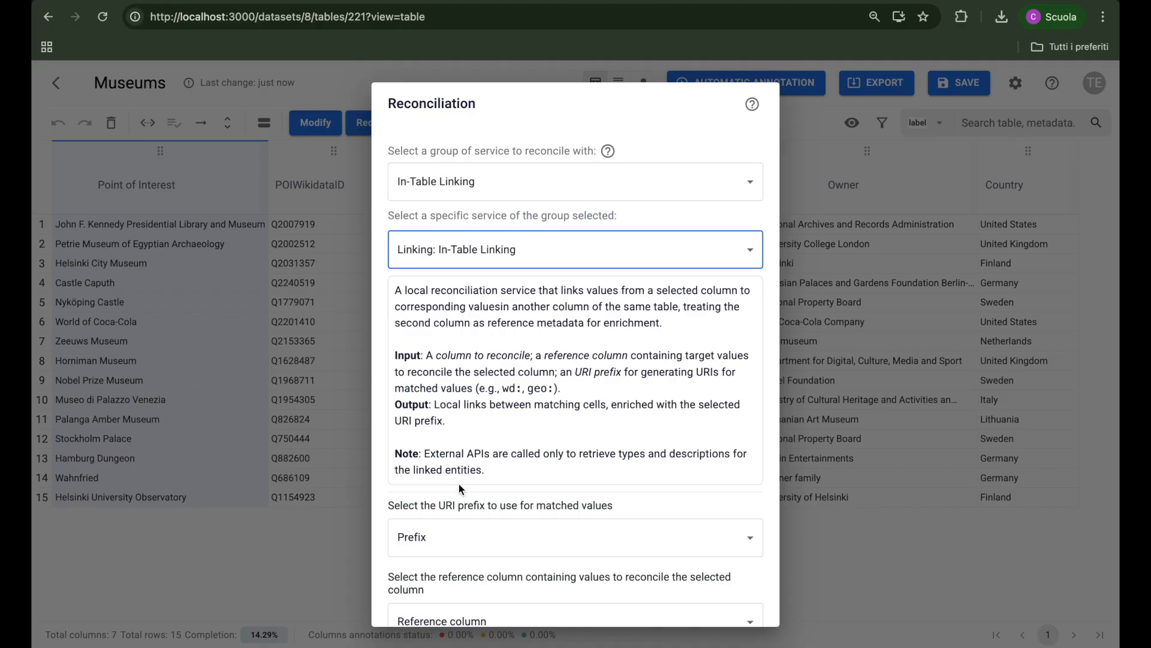
# - Set the URI prefix to wd (Wikidata) and the reference column to POIWikidataID, then run the reconciliation
pyautogui.click(457, 532)
pyautogui.click(457, 531)
pyautogui.scroll(-2, 457, 532)
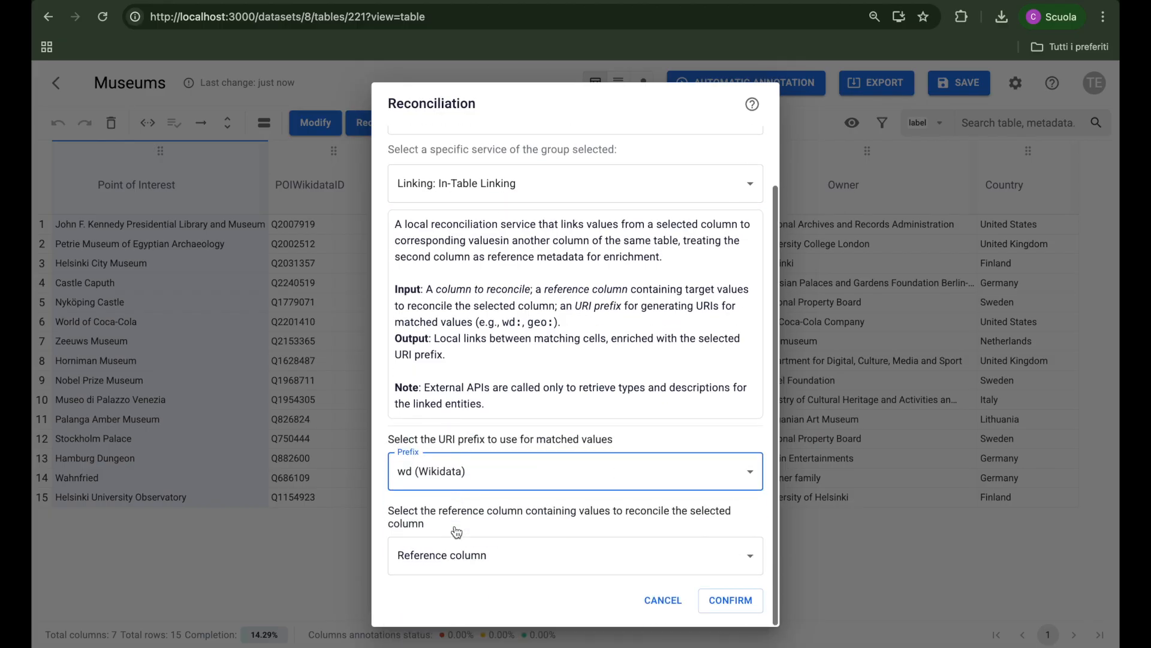
pyautogui.click(455, 552)
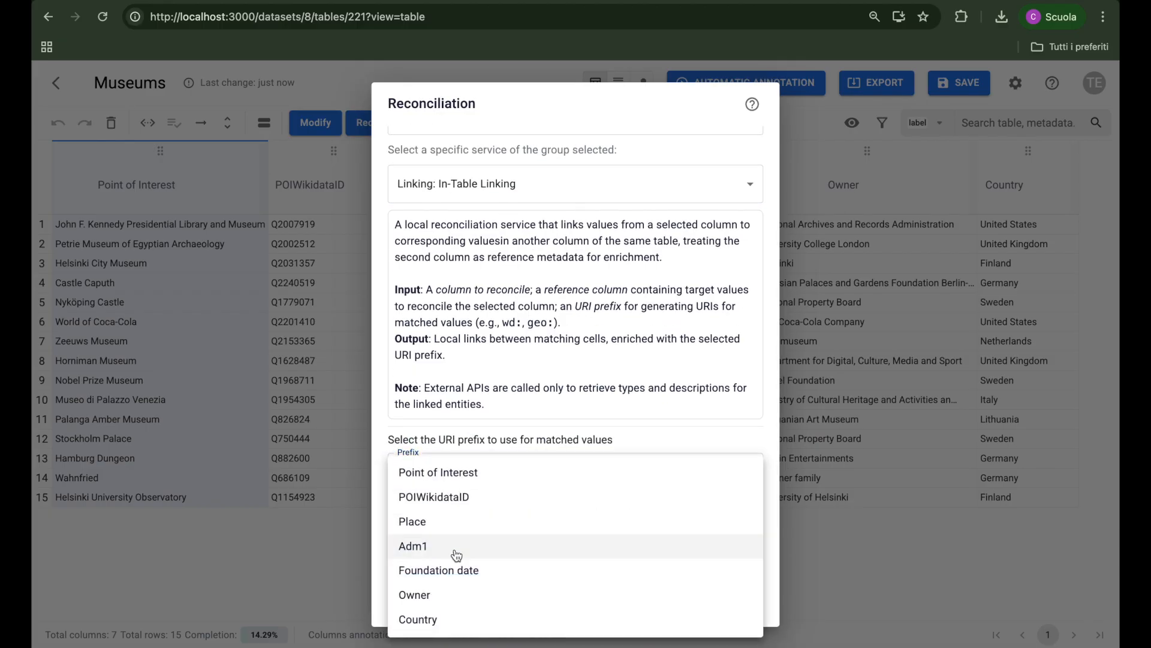
pyautogui.click(469, 501)
pyautogui.click(726, 602)
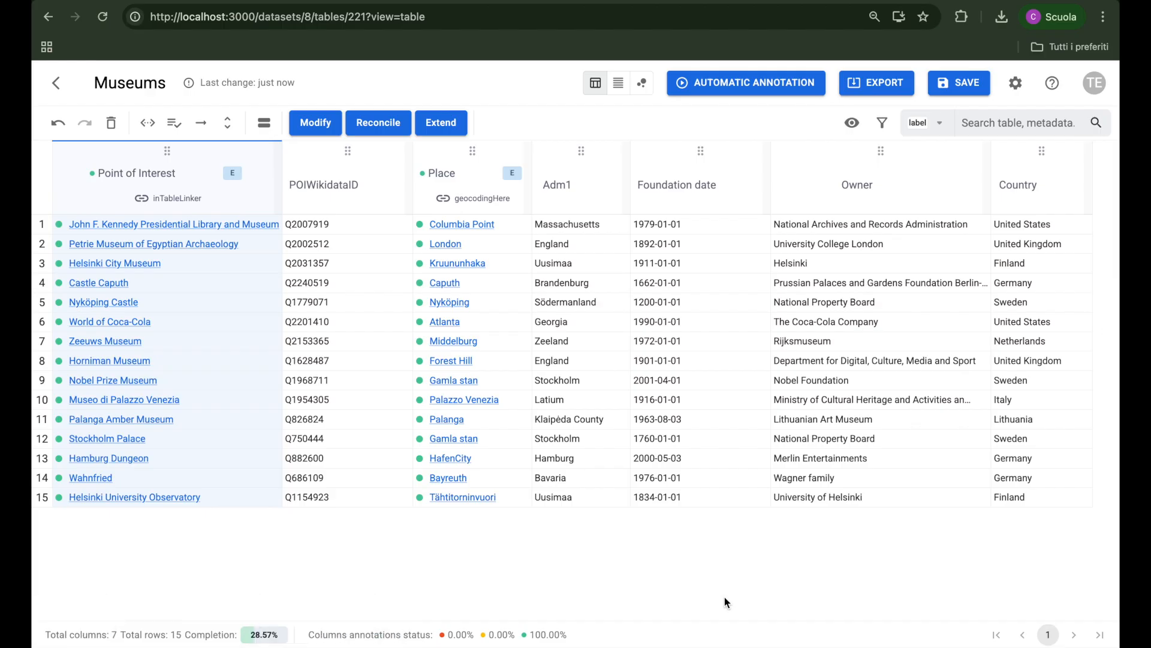
# - Read the Annotation properties (Wikidata) extender's description in the Discover Services guide, then close the guide
pyautogui.click(1057, 81)
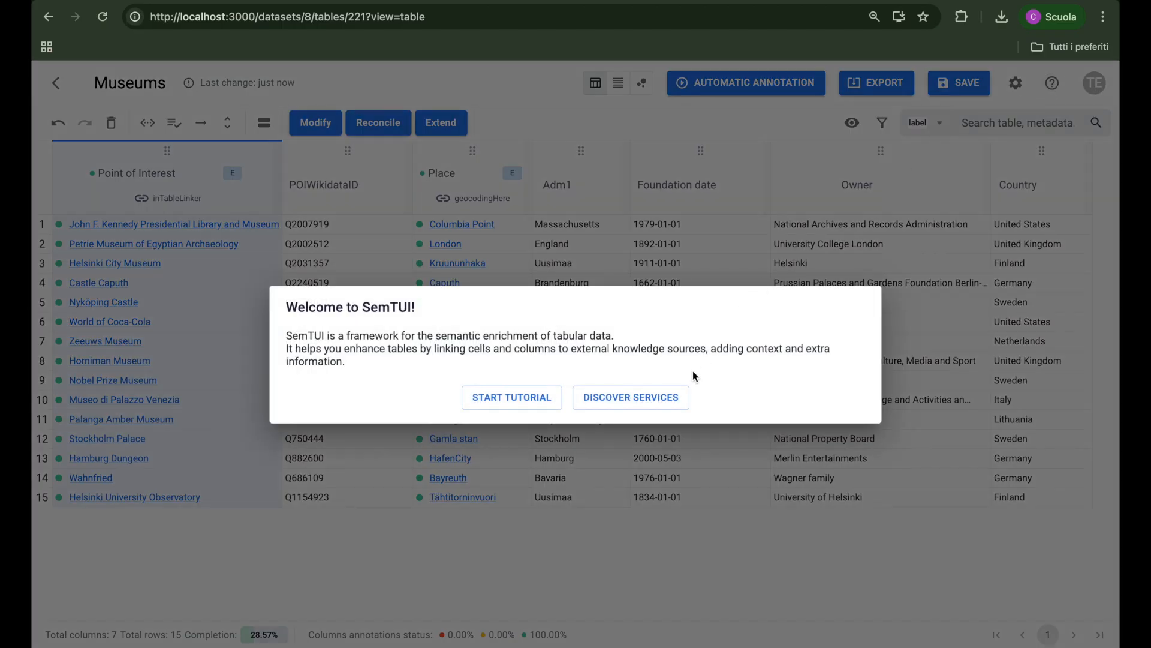
pyautogui.click(675, 397)
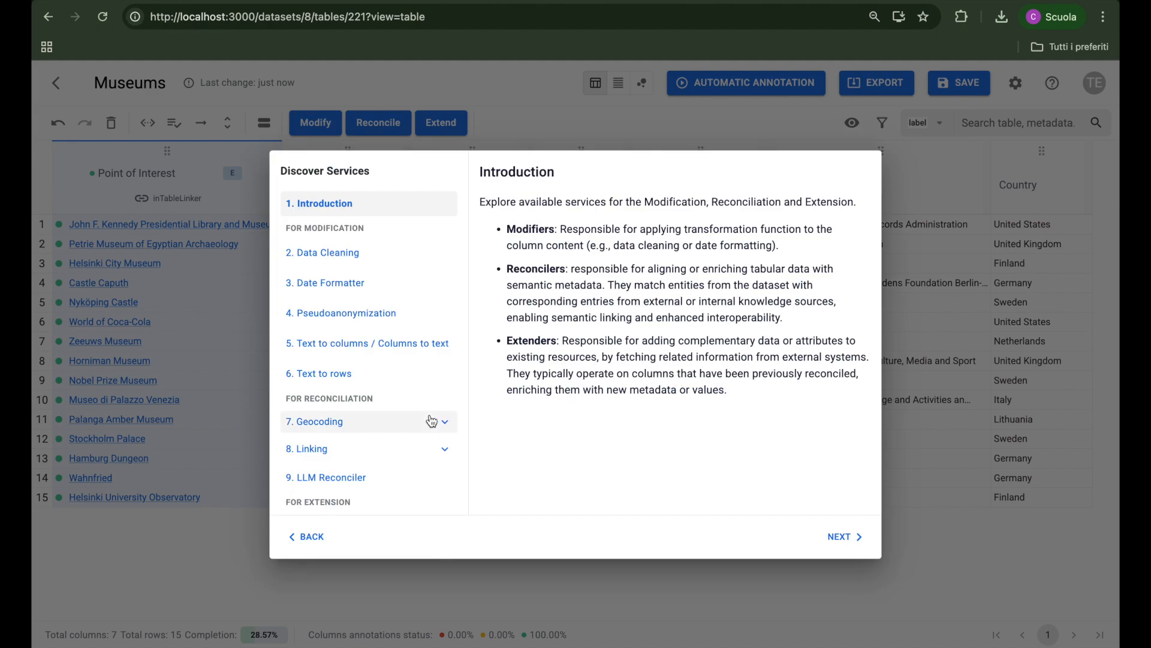
pyautogui.scroll(-3, 431, 416)
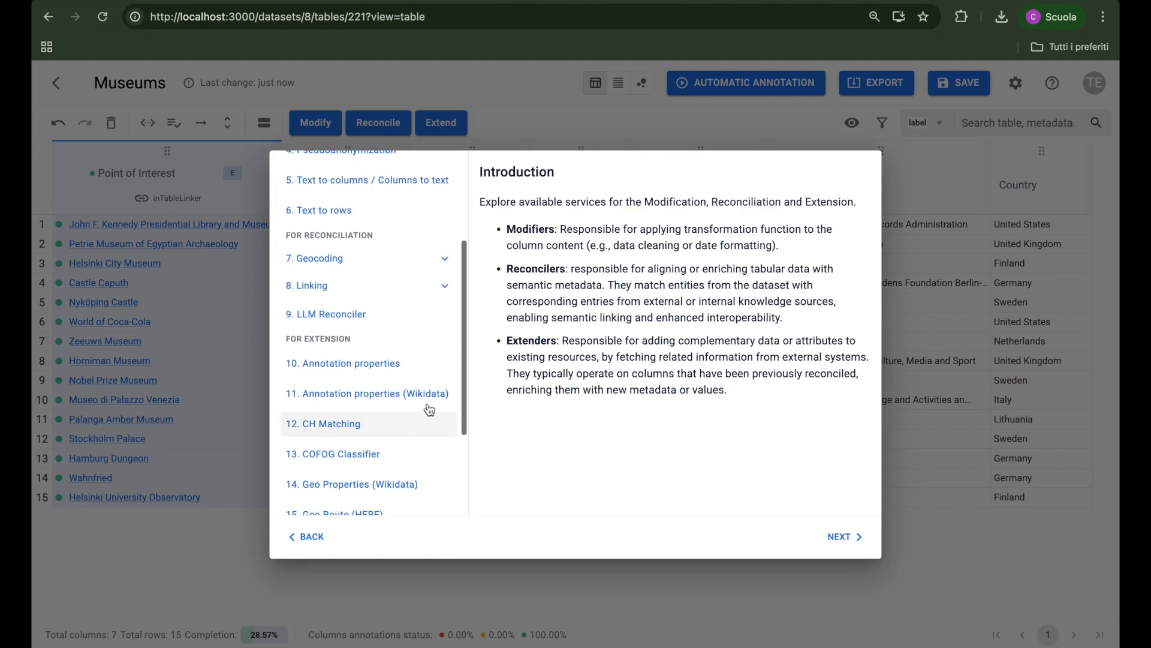
pyautogui.click(428, 398)
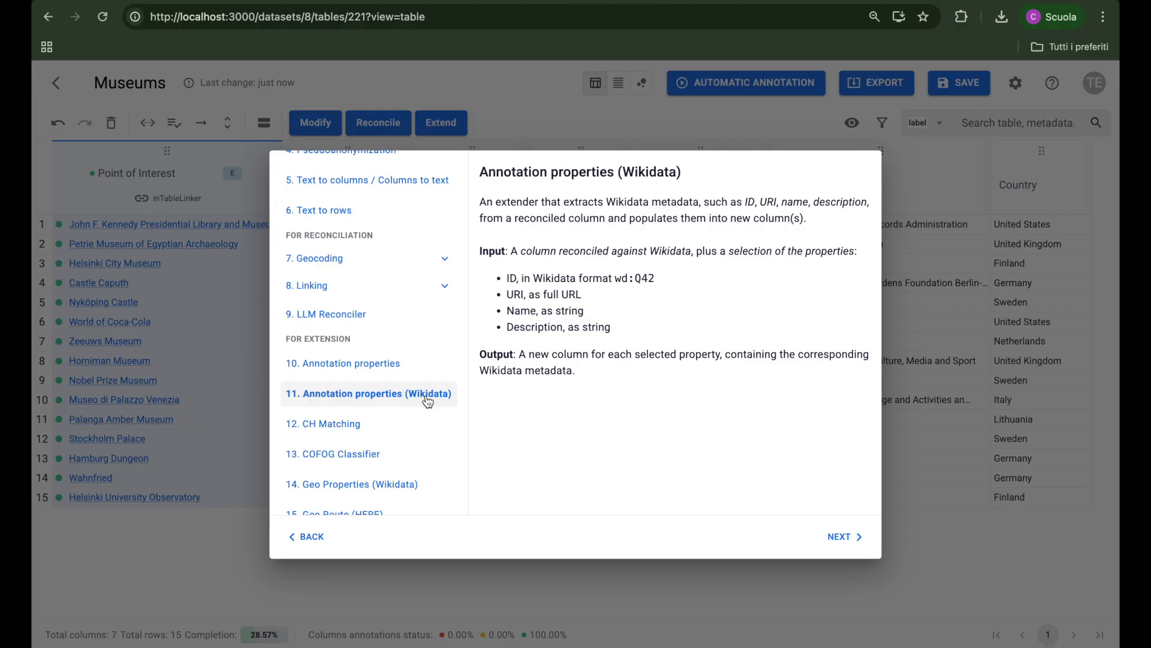
pyautogui.doubleClick(528, 327)
pyautogui.click(926, 297)
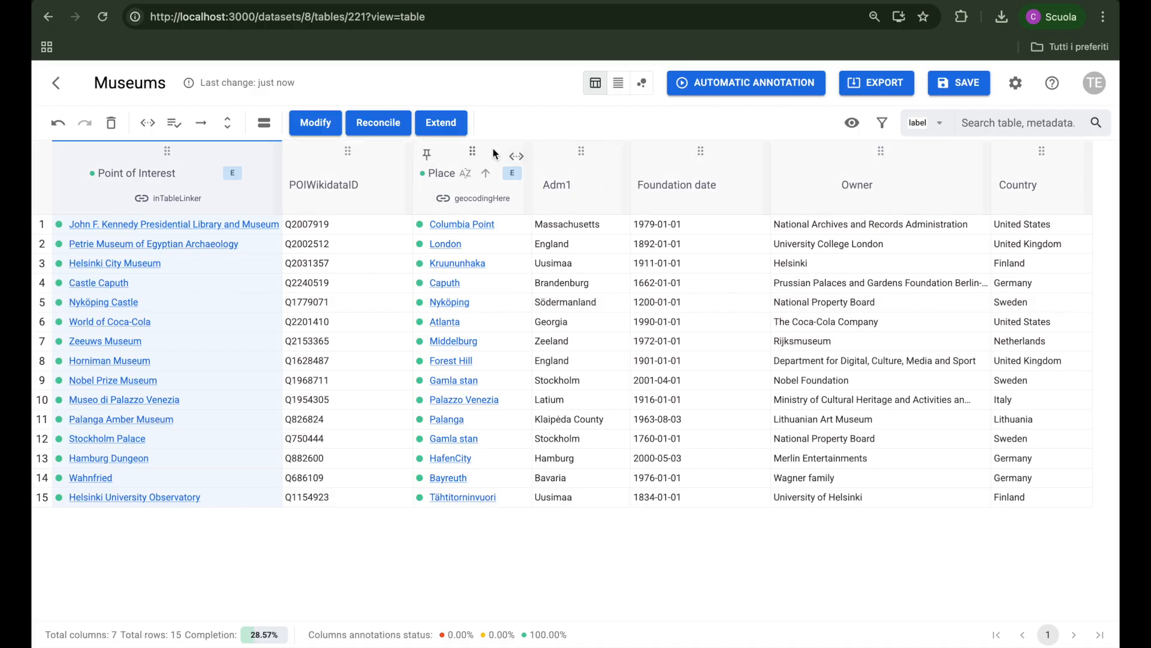
# - Extend the Point of Interest column using Annotation properties (Wikidata) with the description of entities in Wikidata
pyautogui.click(462, 129)
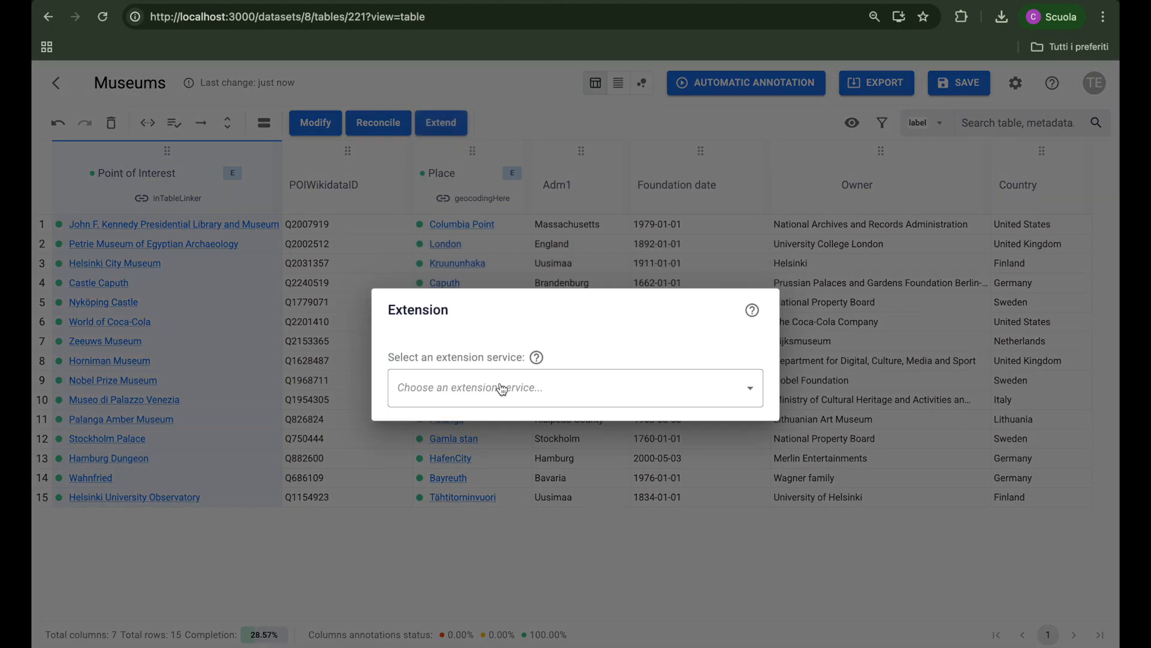
pyautogui.click(499, 384)
pyautogui.click(514, 431)
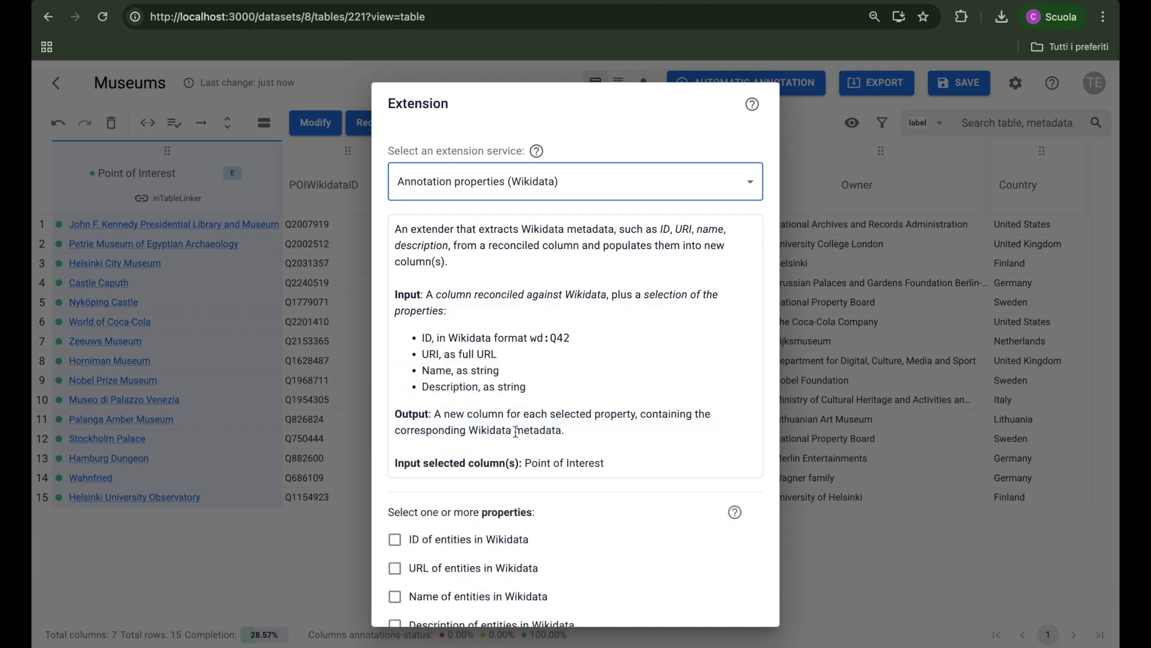
pyautogui.scroll(-1, 515, 431)
pyautogui.click(519, 562)
pyautogui.click(727, 601)
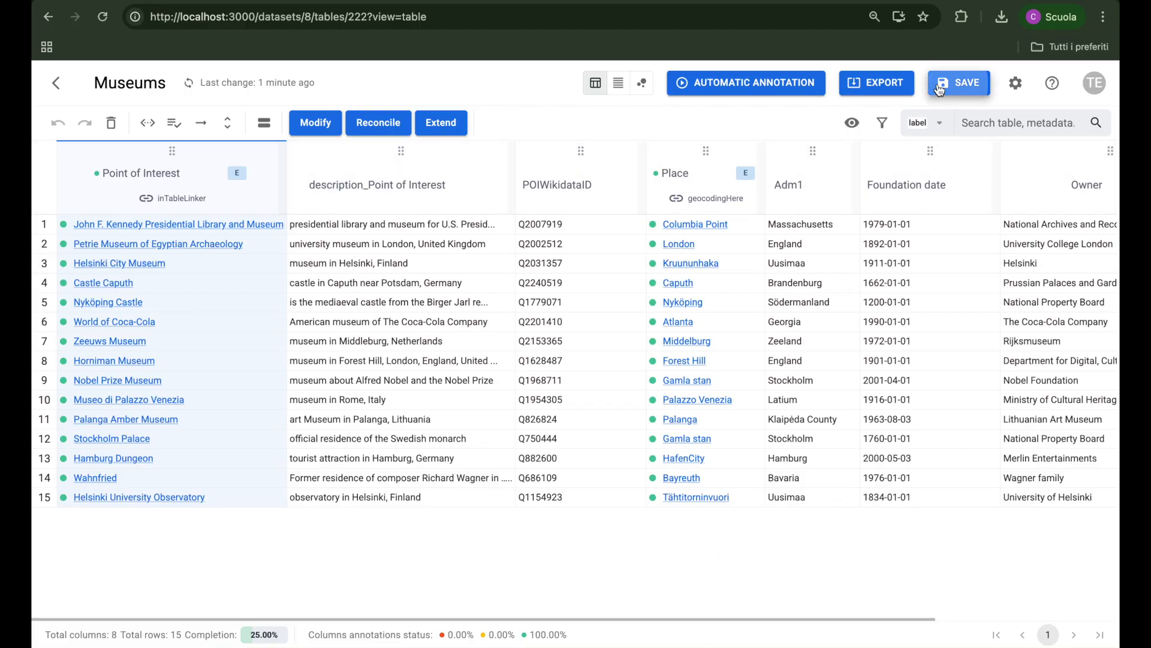
# - Save the table and run an automatic annotation of the Schema with the Column Classifier method
pyautogui.click(939, 89)
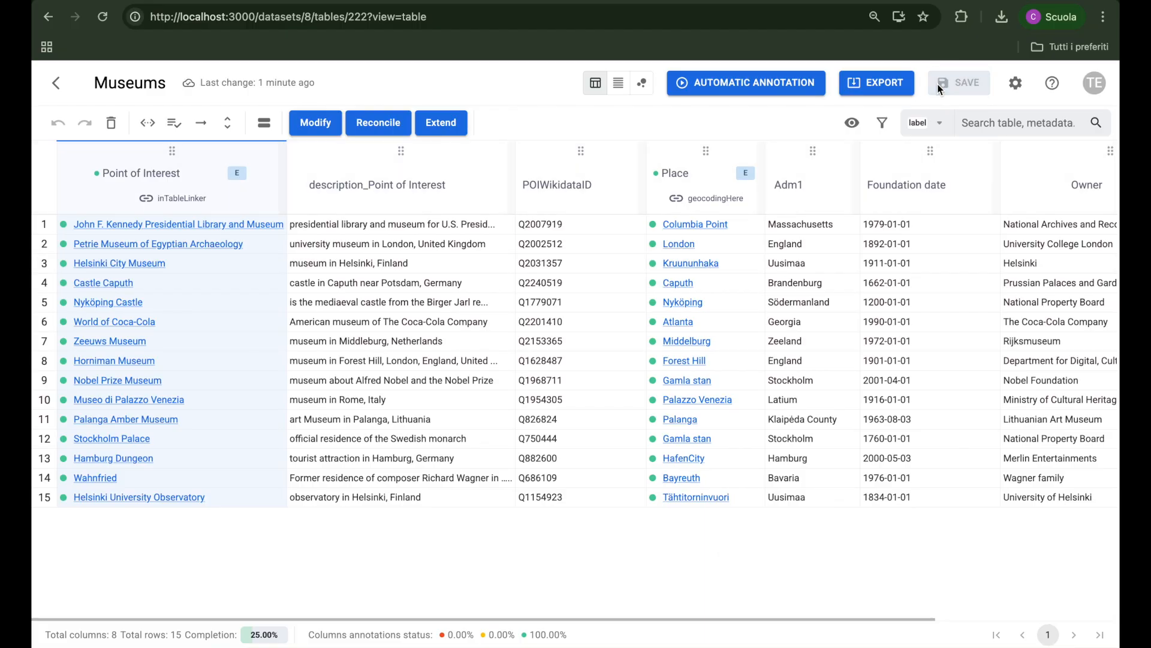
pyautogui.click(803, 83)
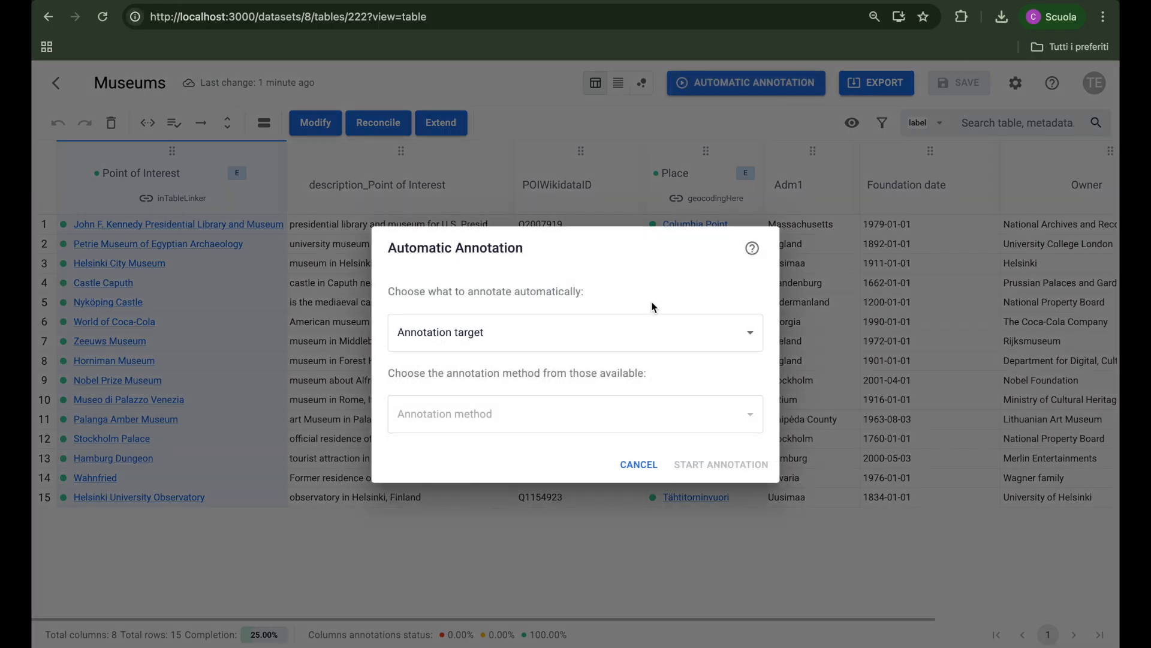
pyautogui.click(639, 332)
pyautogui.click(625, 402)
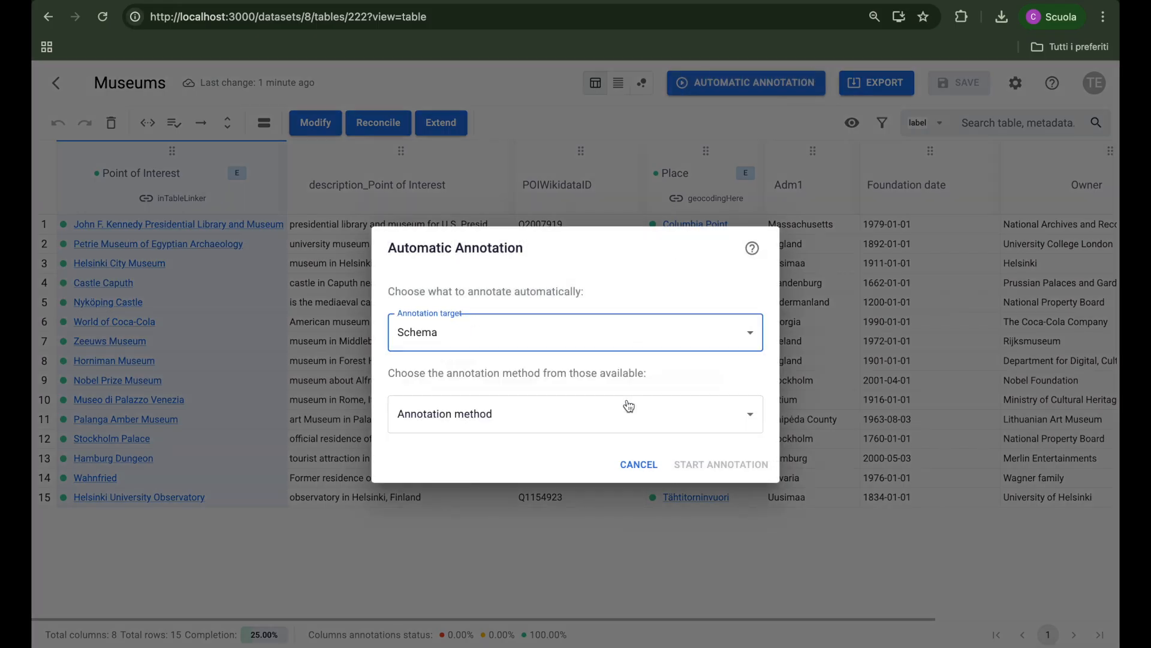
pyautogui.click(631, 411)
pyautogui.click(638, 457)
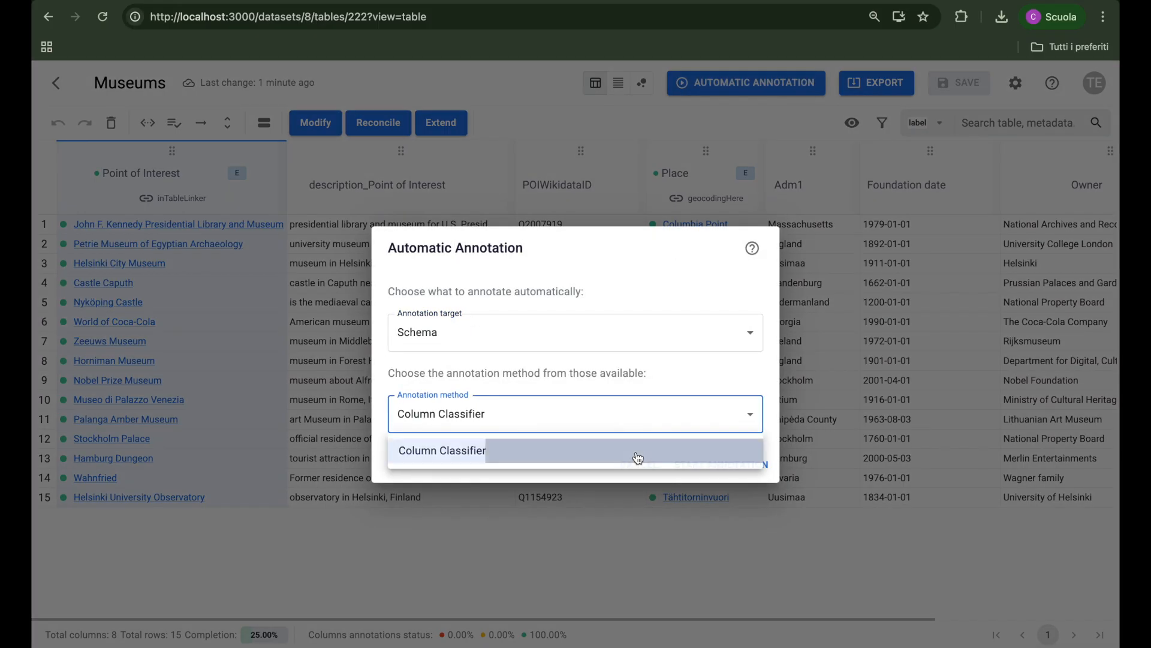
pyautogui.click(695, 466)
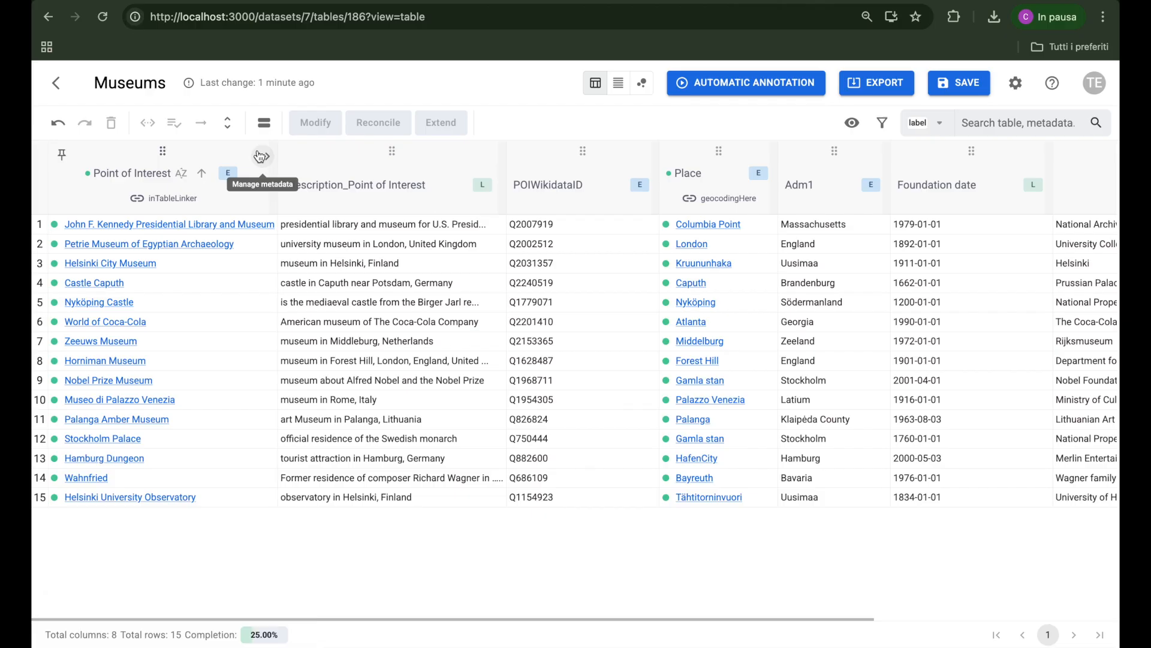
# - Open the Point of Interest column's metadata and start adding a column property
pyautogui.click(261, 157)
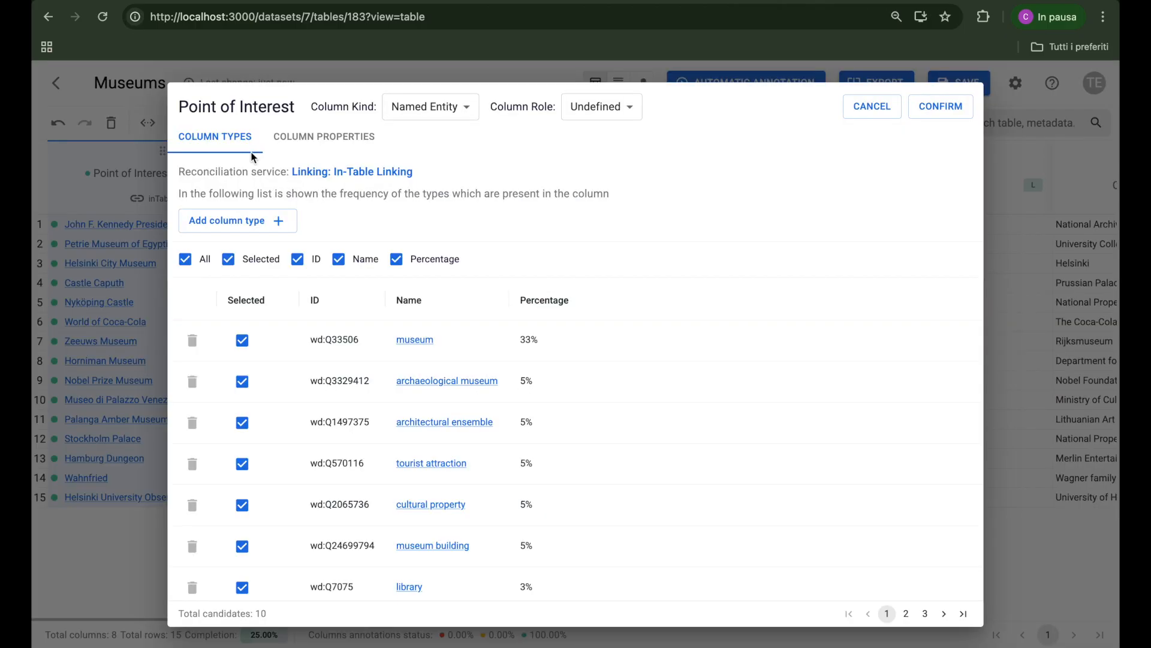
pyautogui.click(294, 138)
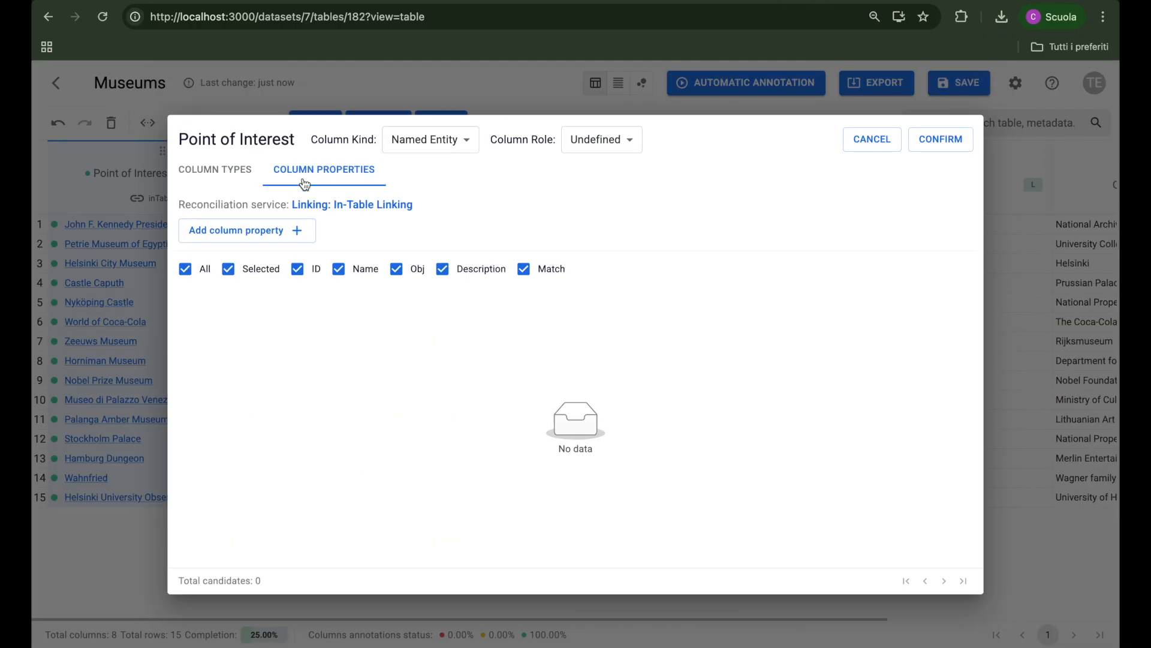
pyautogui.click(294, 232)
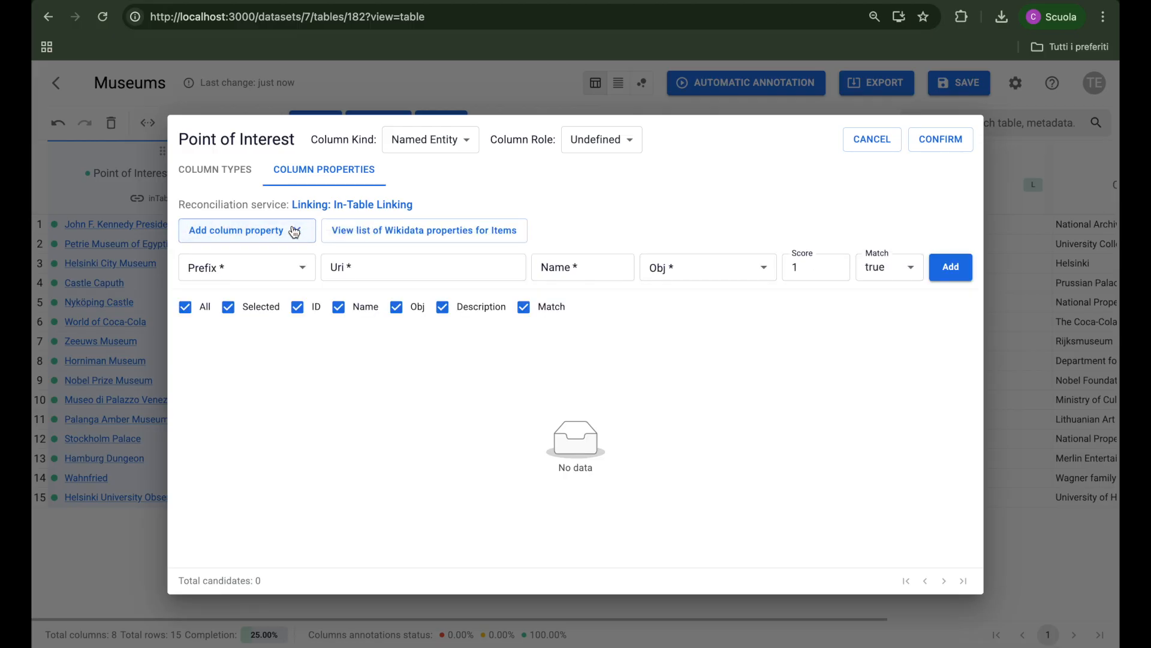
# - Find the location (P276) property in Wikidata's list of properties for items, showing 500 entries, and copy its page URL
pyautogui.click(353, 235)
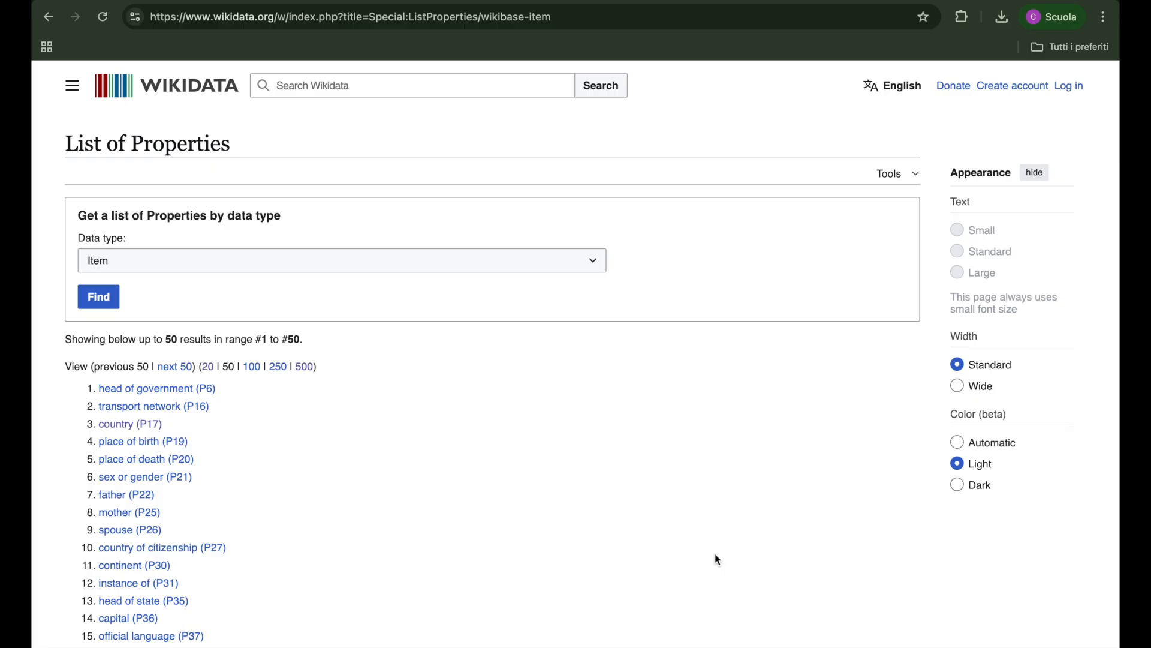
pyautogui.click(305, 367)
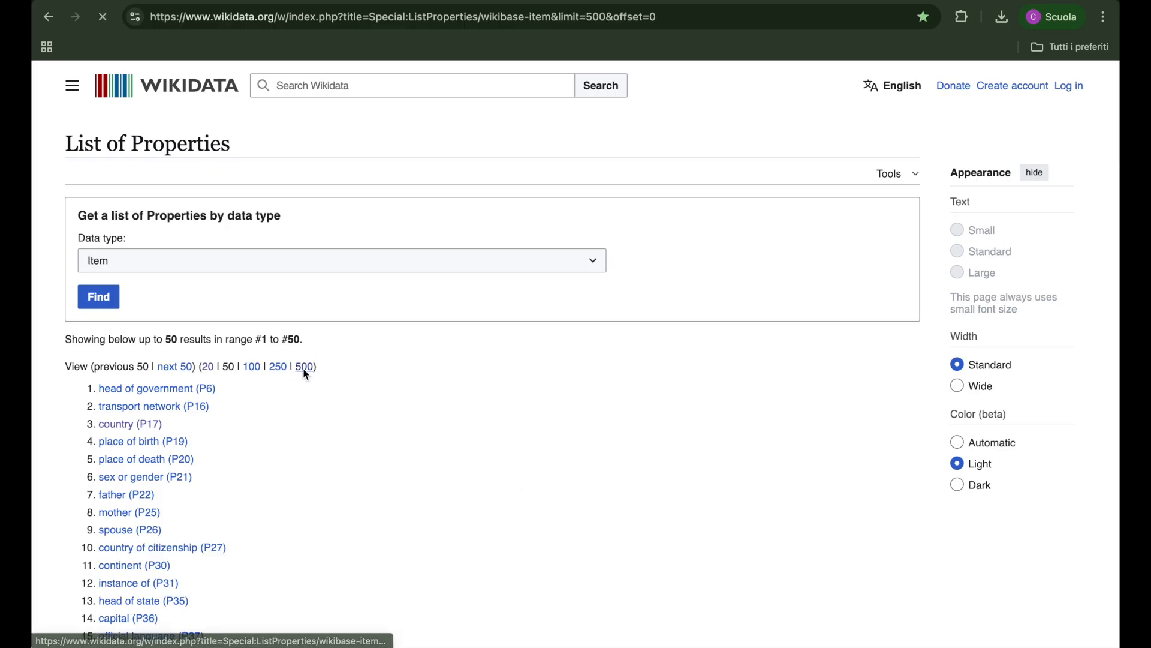
pyautogui.press('super+f')
pyautogui.write('location')
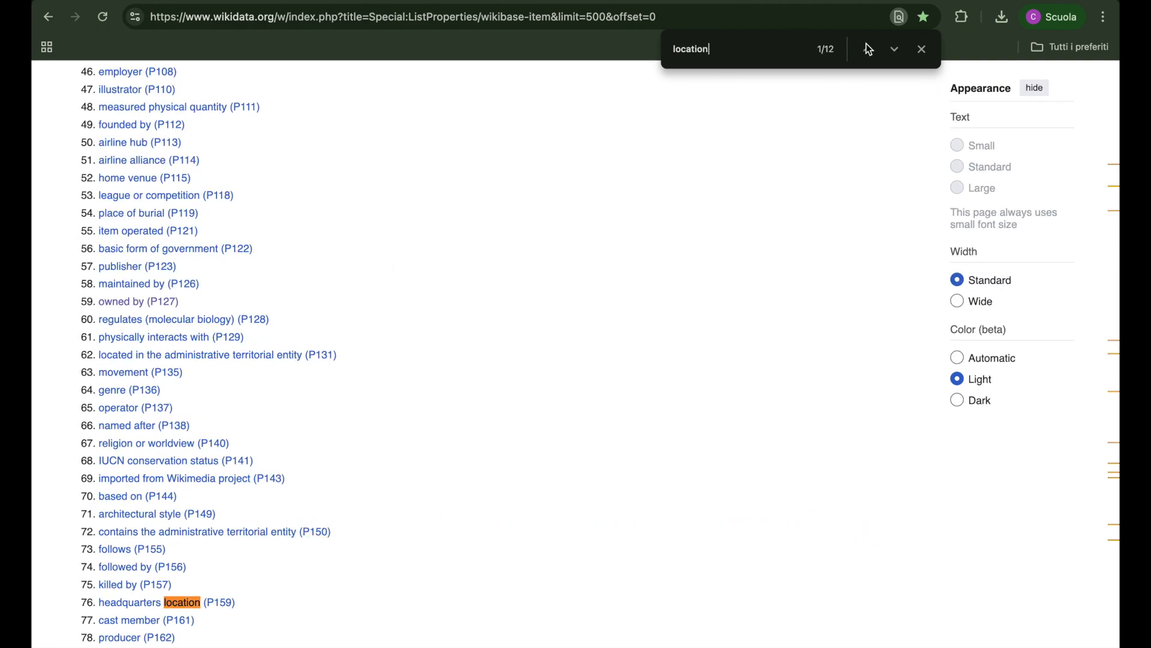
pyautogui.click(894, 49)
pyautogui.click(894, 49)
pyautogui.click(157, 356)
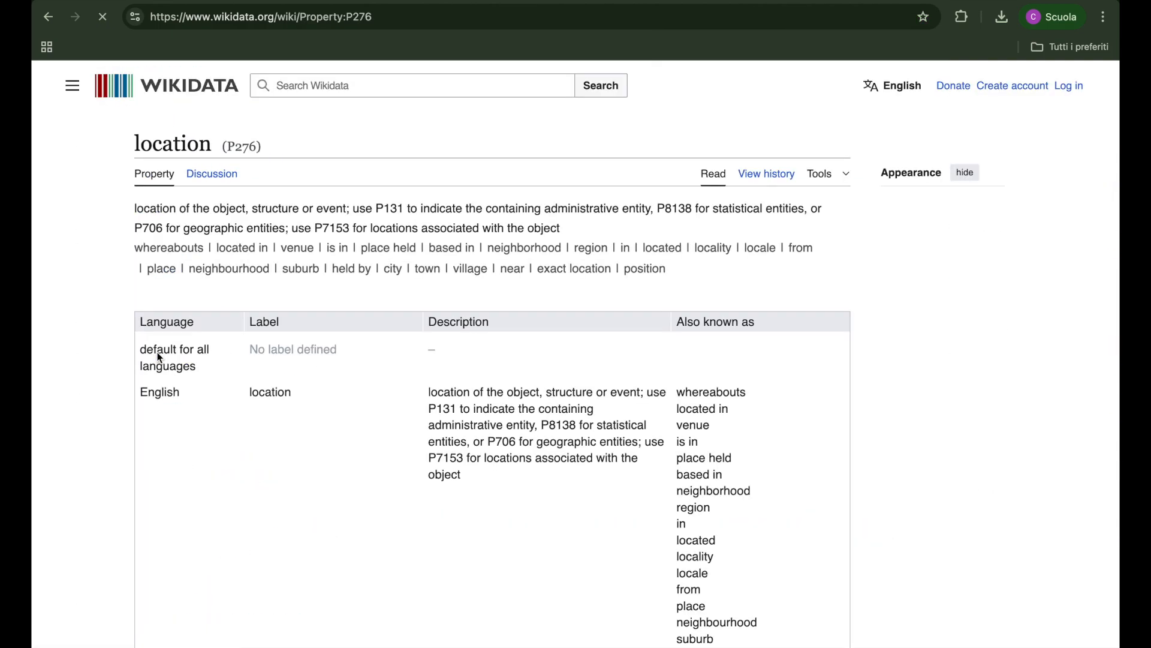
pyautogui.moveTo(377, 17); pyautogui.dragTo(131, 17)
pyautogui.press('super+c')
# - Back in the table app, add a column property with prefix wd (Wikidata), the copied URL as Uri, name location and Obj Place
pyautogui.hotkey('ctrl', 'shift', 'Tab')
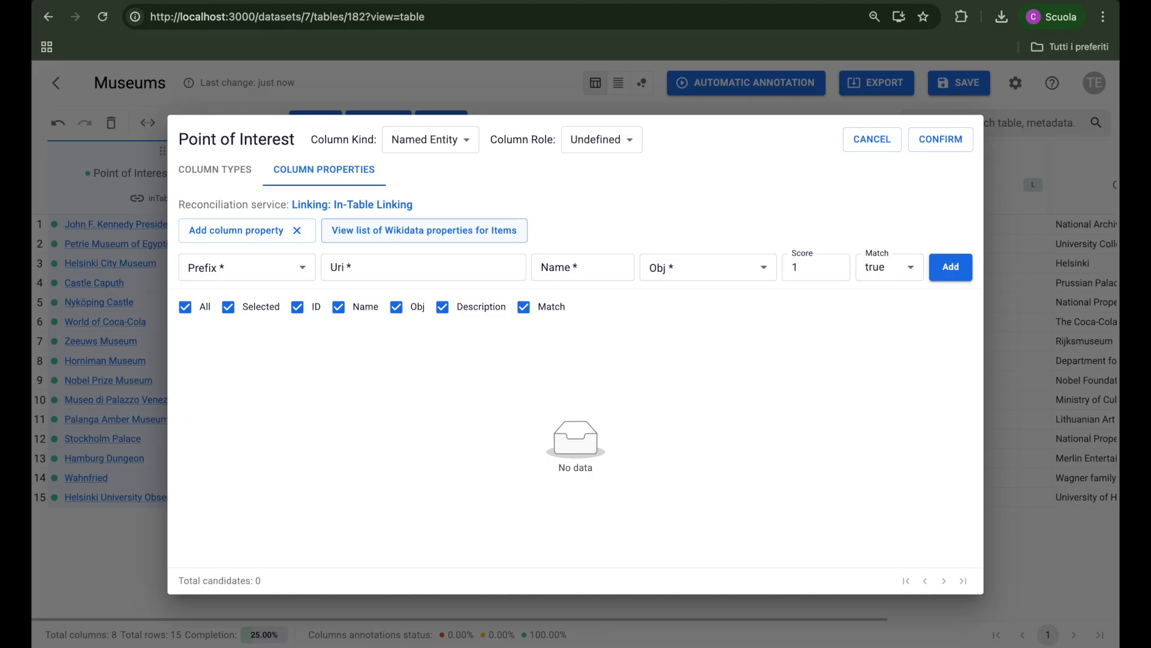
pyautogui.click(306, 265)
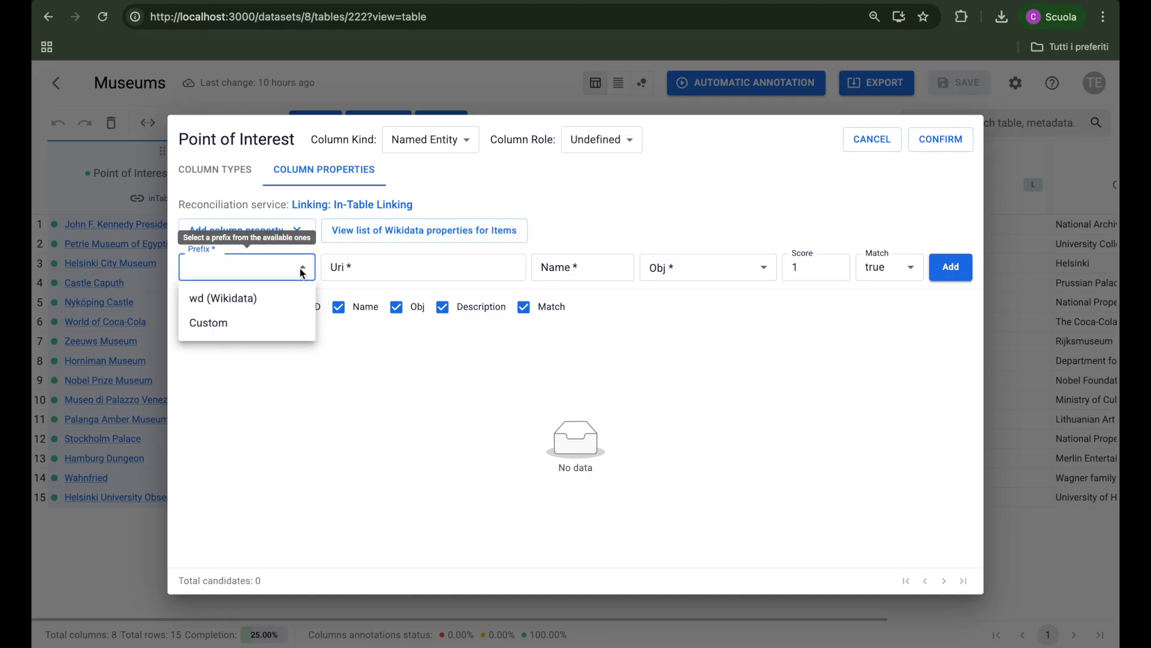
pyautogui.click(303, 298)
pyautogui.click(347, 265)
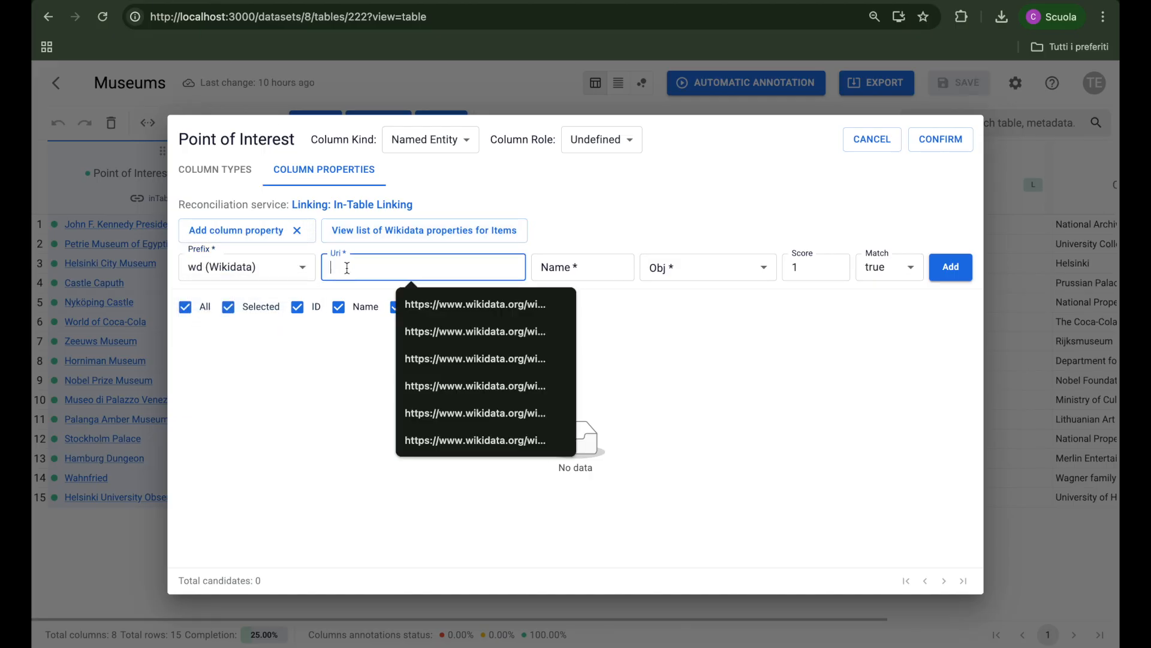
pyautogui.press('super+v')
pyautogui.click(592, 263)
pyautogui.write('lo')
pyautogui.click(603, 302)
pyautogui.click(656, 267)
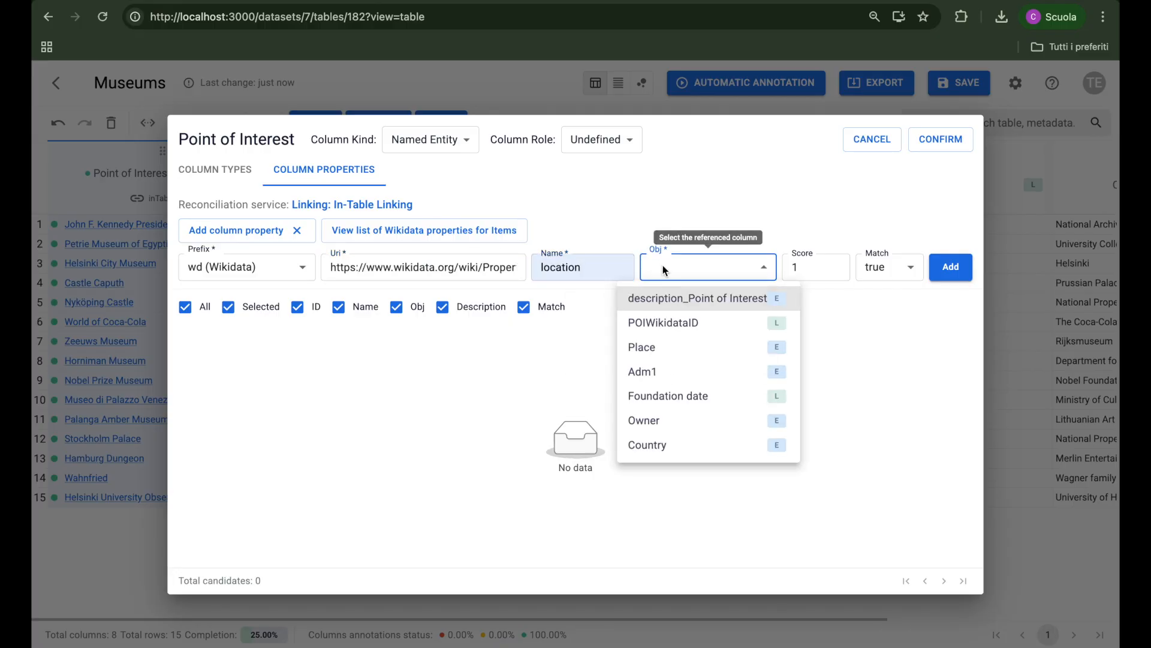
pyautogui.click(666, 345)
pyautogui.click(944, 275)
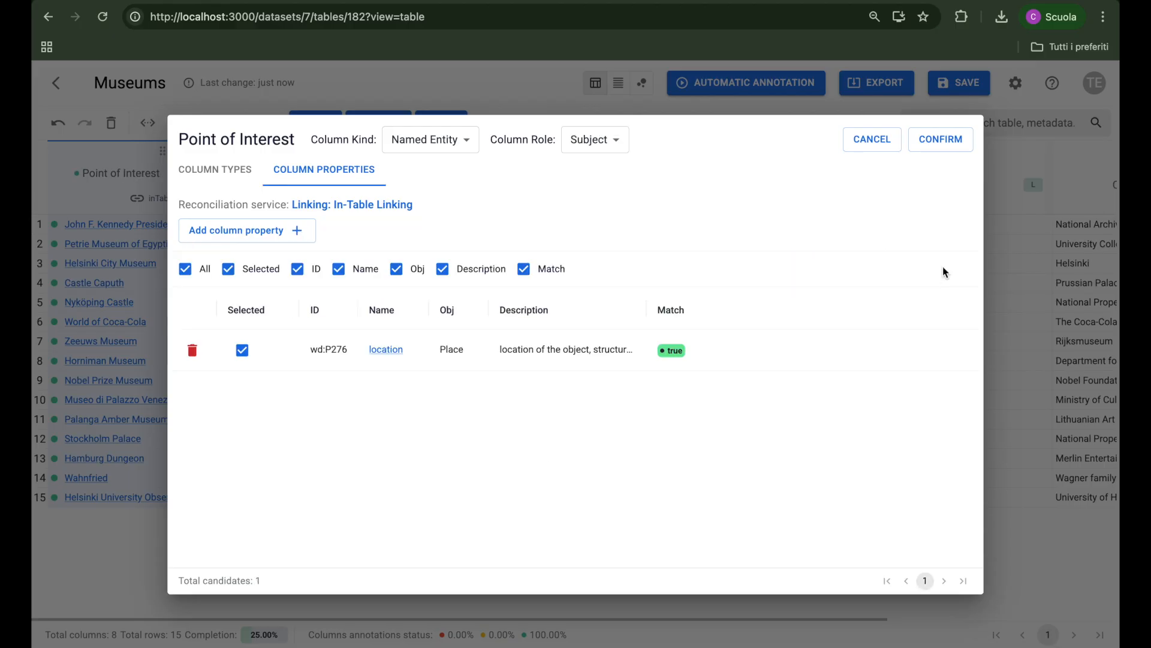
# - Confirm the Point of Interest column metadata, display the relation arcs between columns, and save the Museums table
pyautogui.click(941, 141)
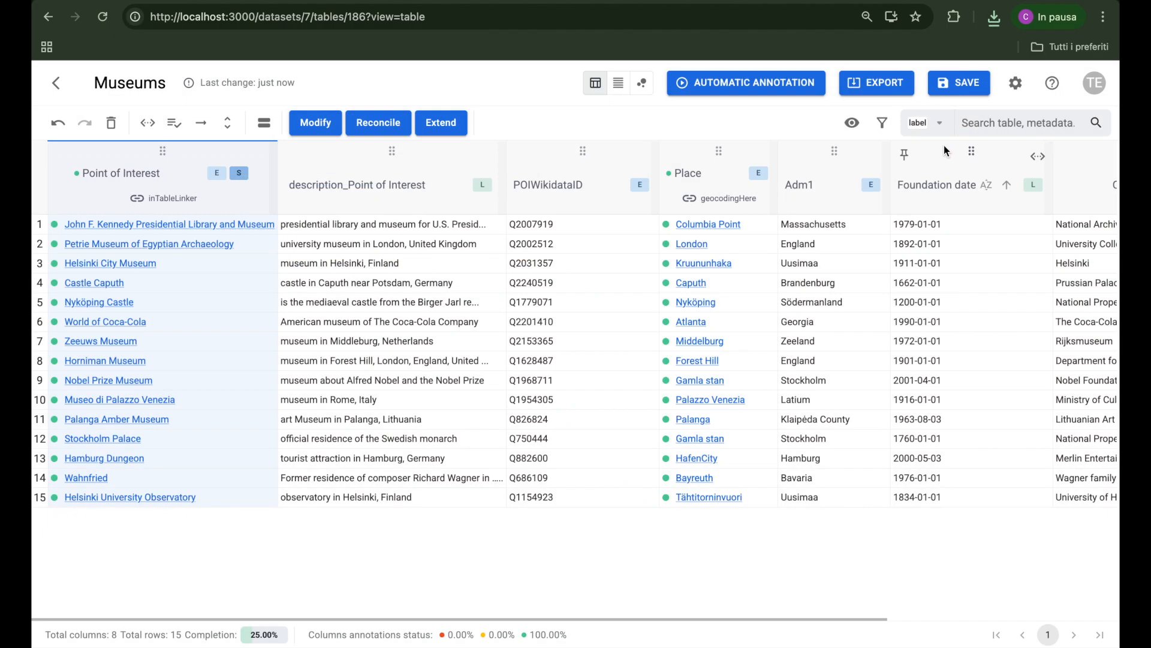
pyautogui.click(227, 122)
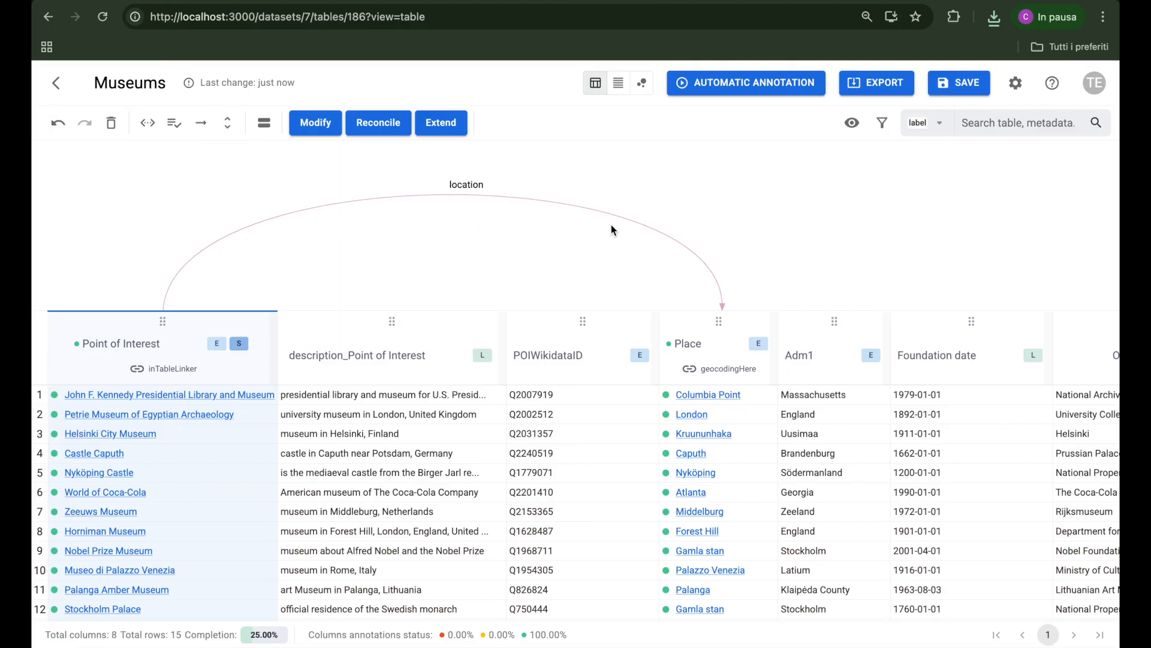
pyautogui.click(946, 89)
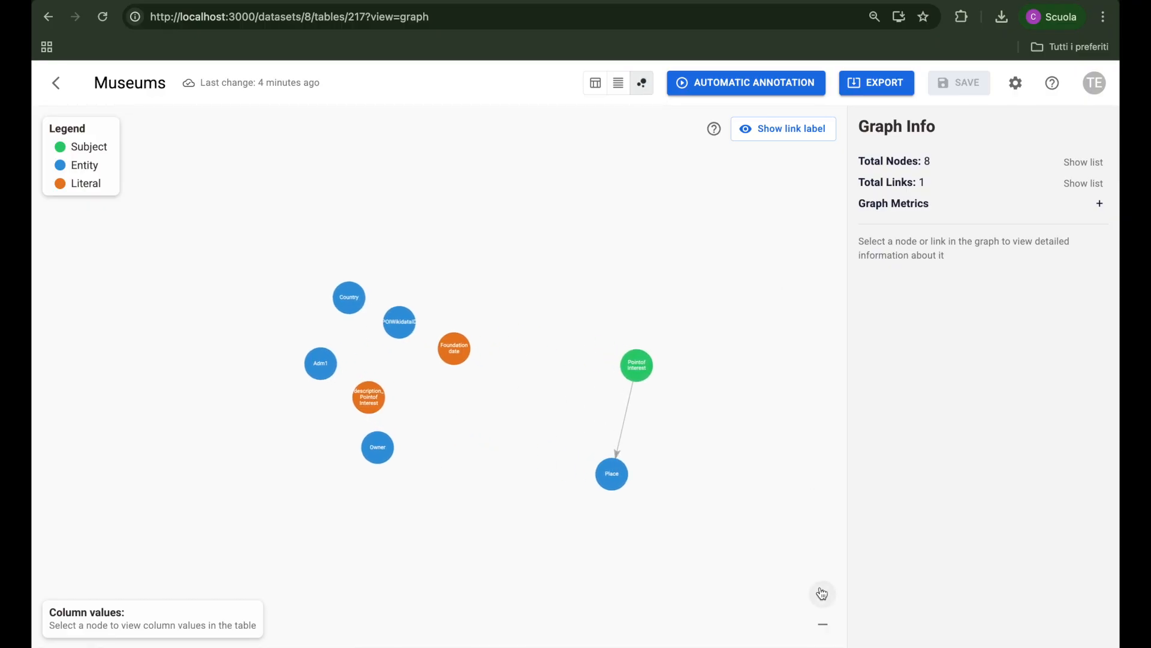
# - Show the link labels in the enlarged graph view and open the Point of Interest node's details
pyautogui.click(823, 594)
pyautogui.click(811, 138)
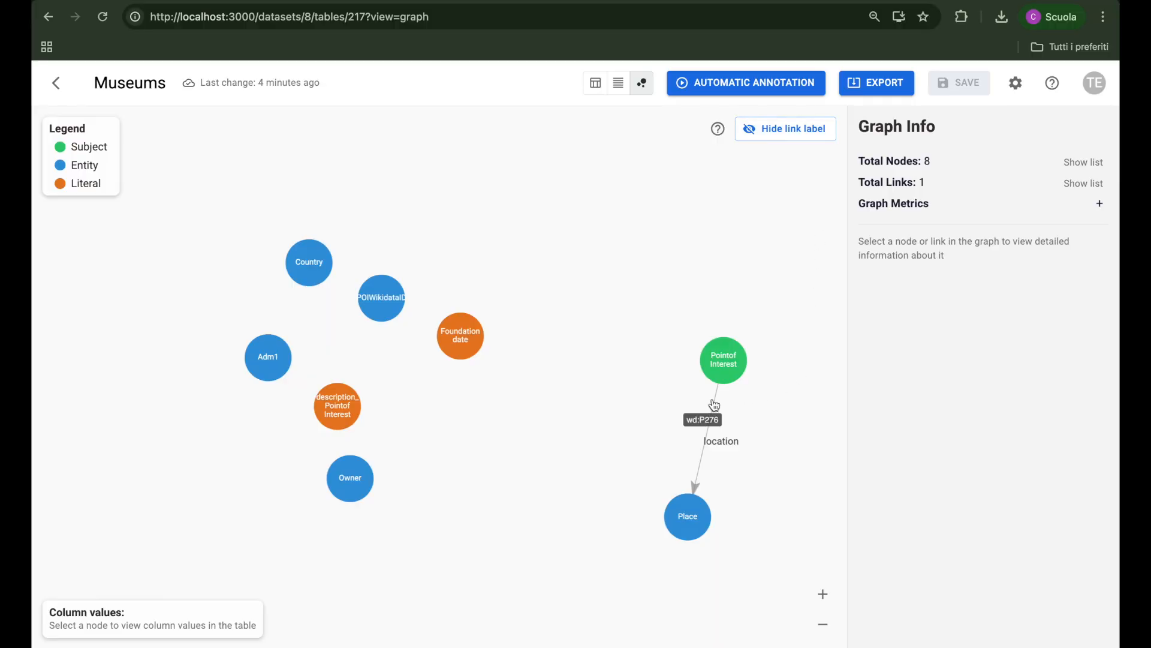
pyautogui.click(731, 360)
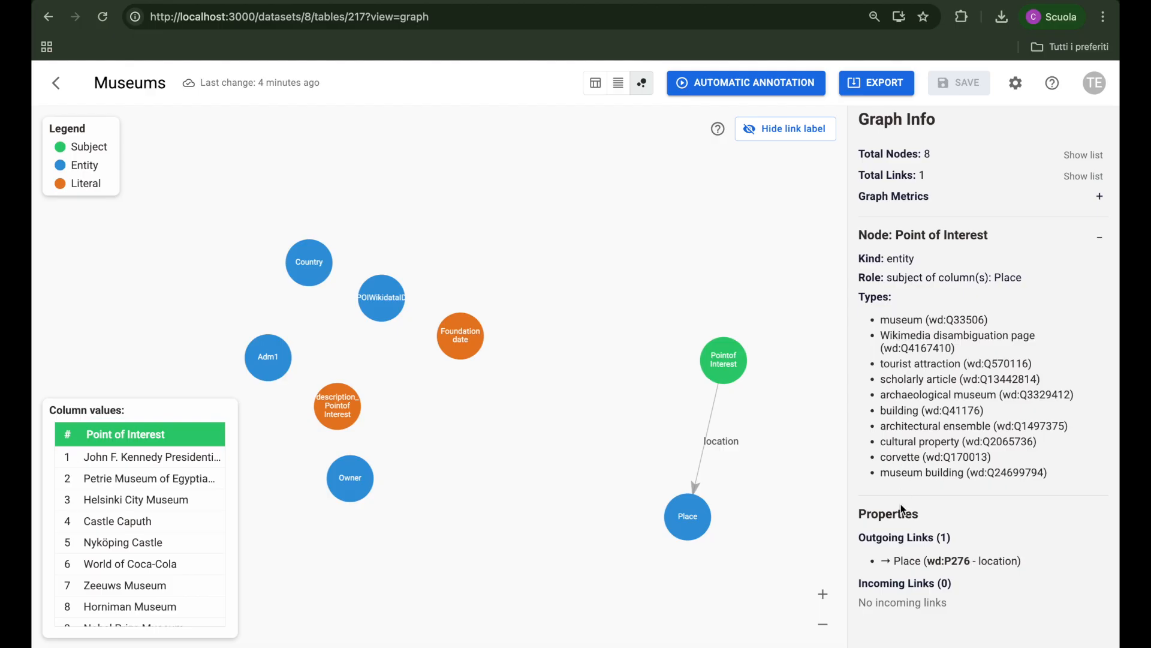
# - Examine the graph's list of nodes, list of links and graph metrics, along with the Point of Interest column values
pyautogui.click(1079, 157)
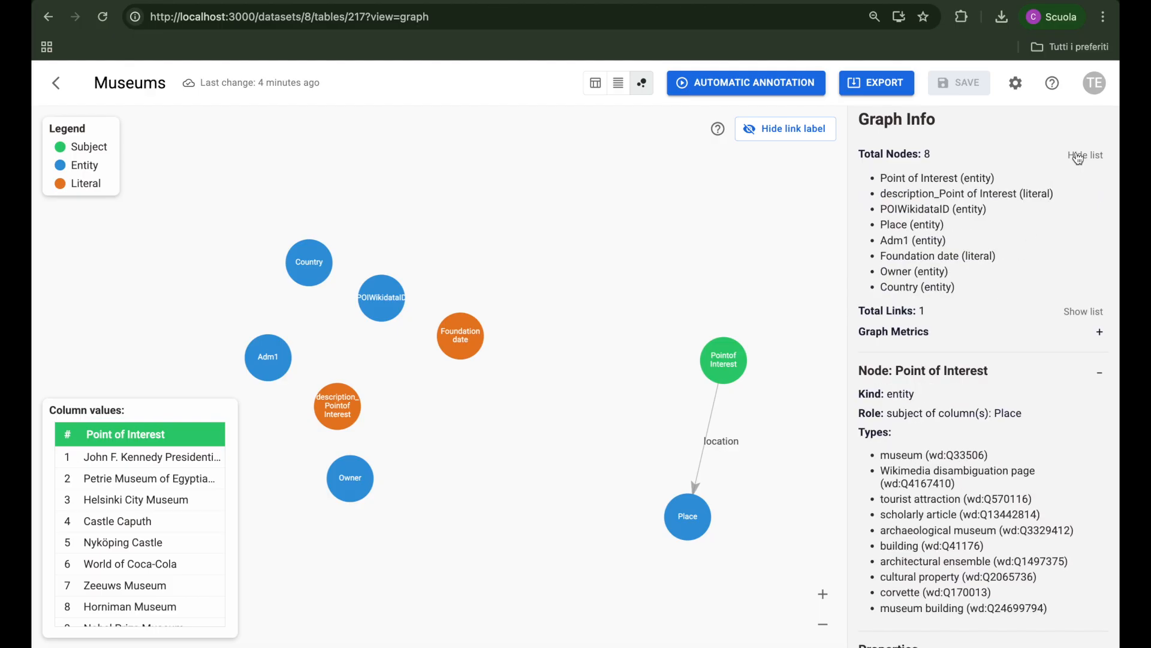
pyautogui.click(1084, 311)
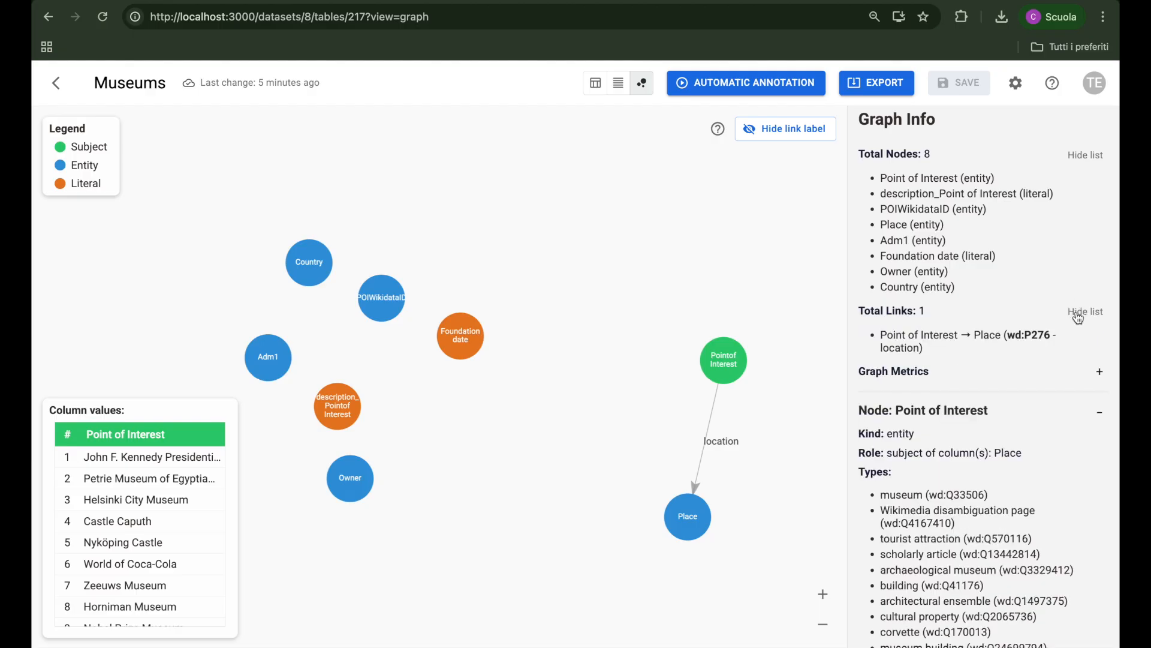
pyautogui.click(1098, 375)
pyautogui.scroll(-4, 1058, 445)
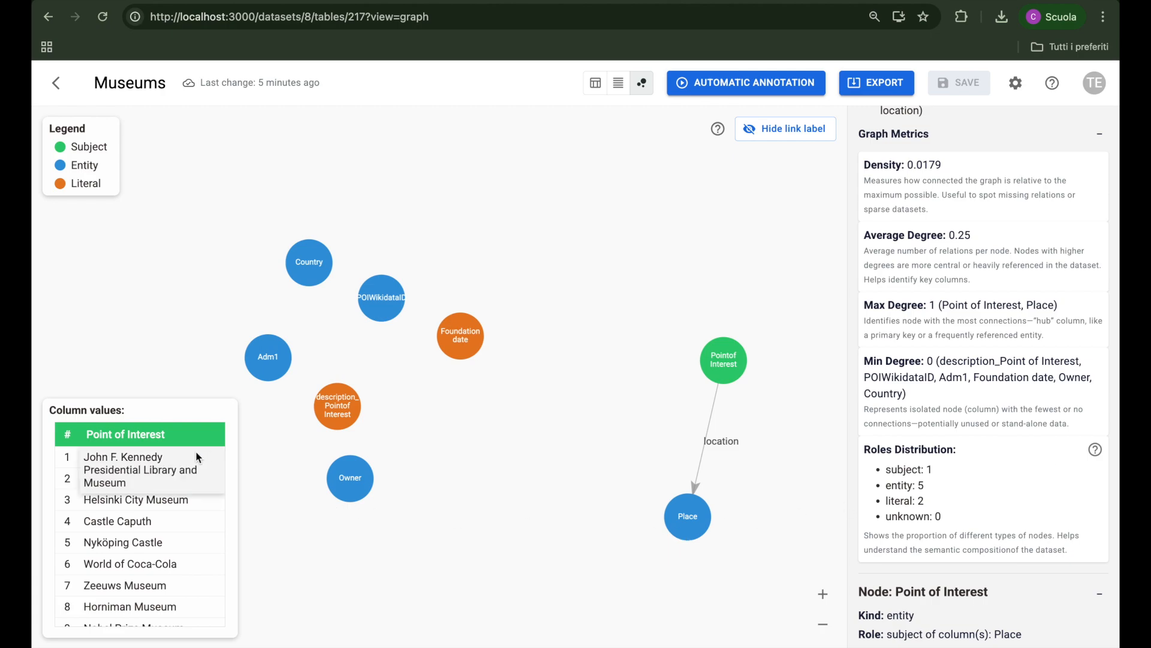
pyautogui.scroll(-3, 195, 467)
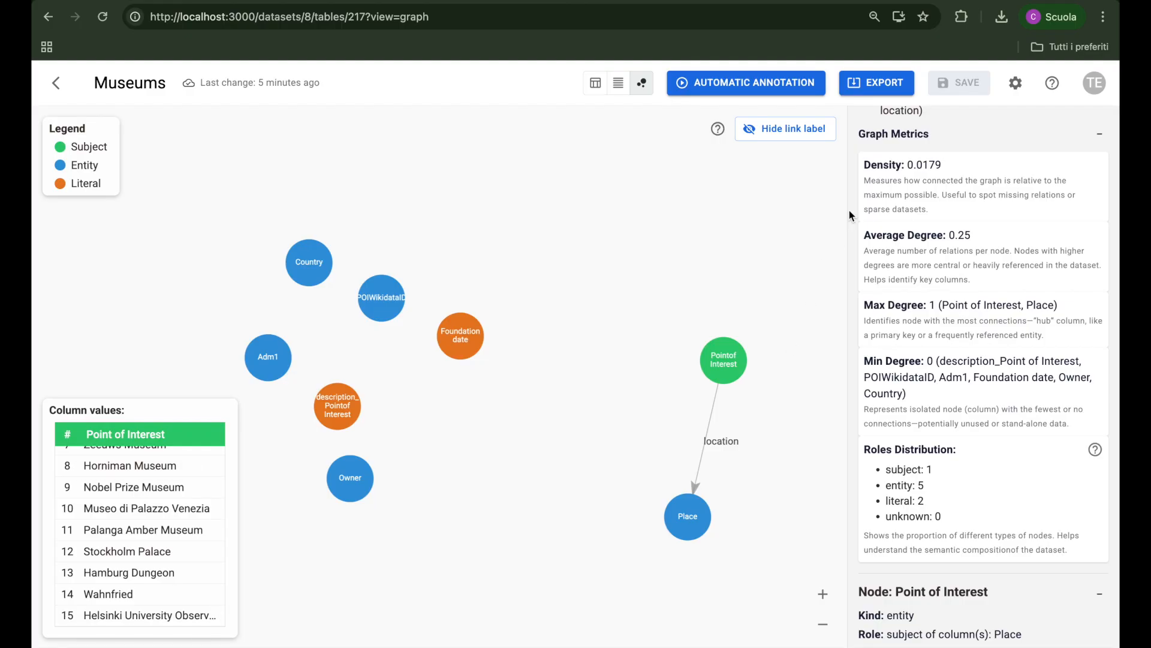
# - Export the Museums table in JSON (W3C Compliant) format
pyautogui.click(892, 81)
pyautogui.click(704, 331)
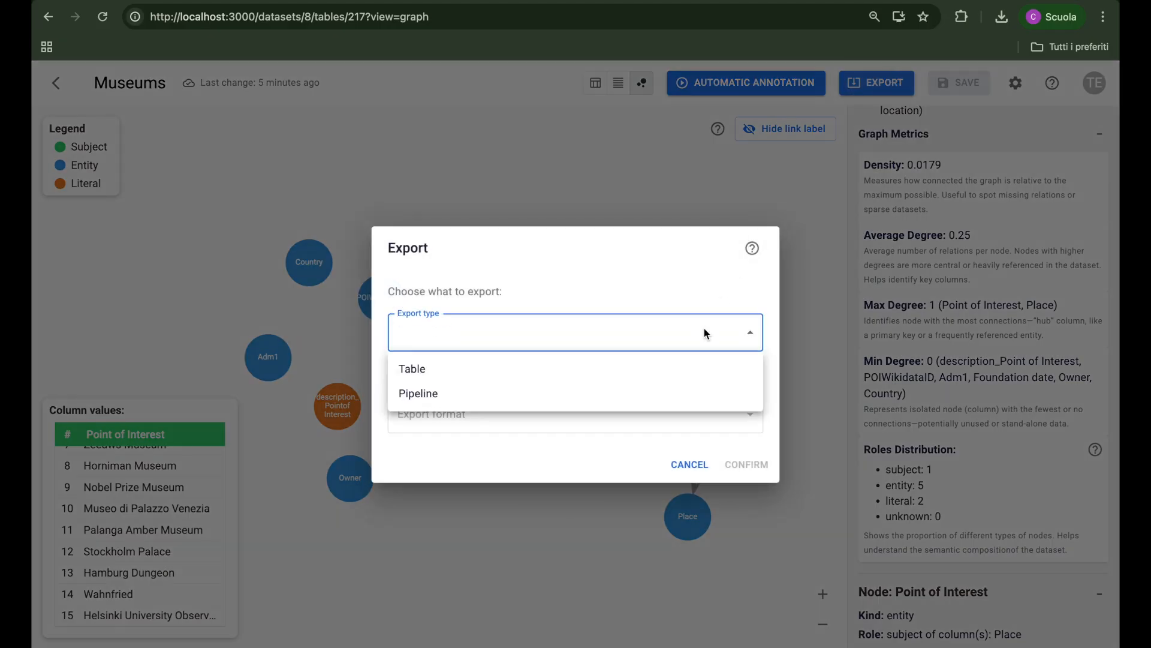
pyautogui.click(693, 367)
pyautogui.click(683, 415)
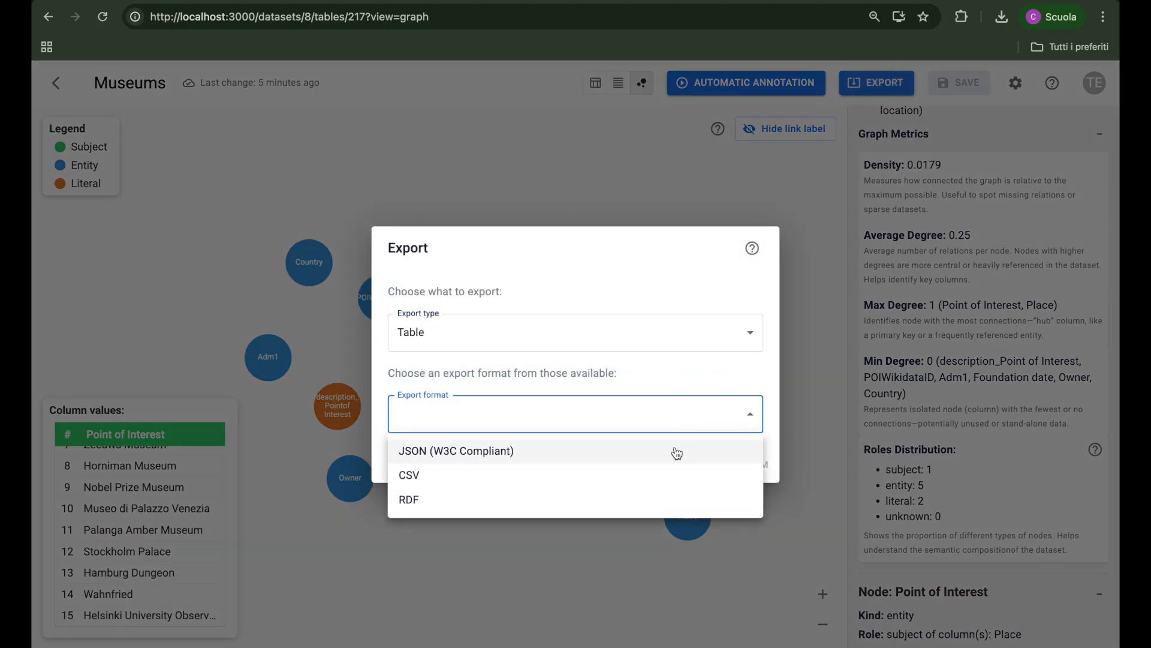
pyautogui.click(700, 451)
pyautogui.click(735, 464)
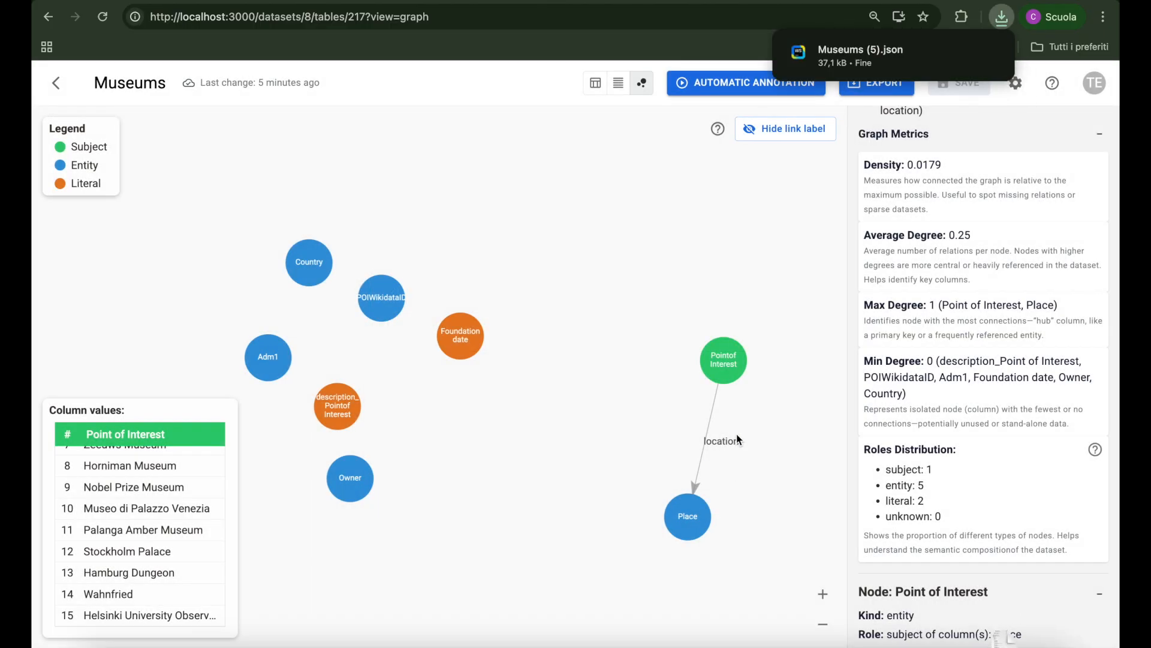
pyautogui.moveTo(885, 66)
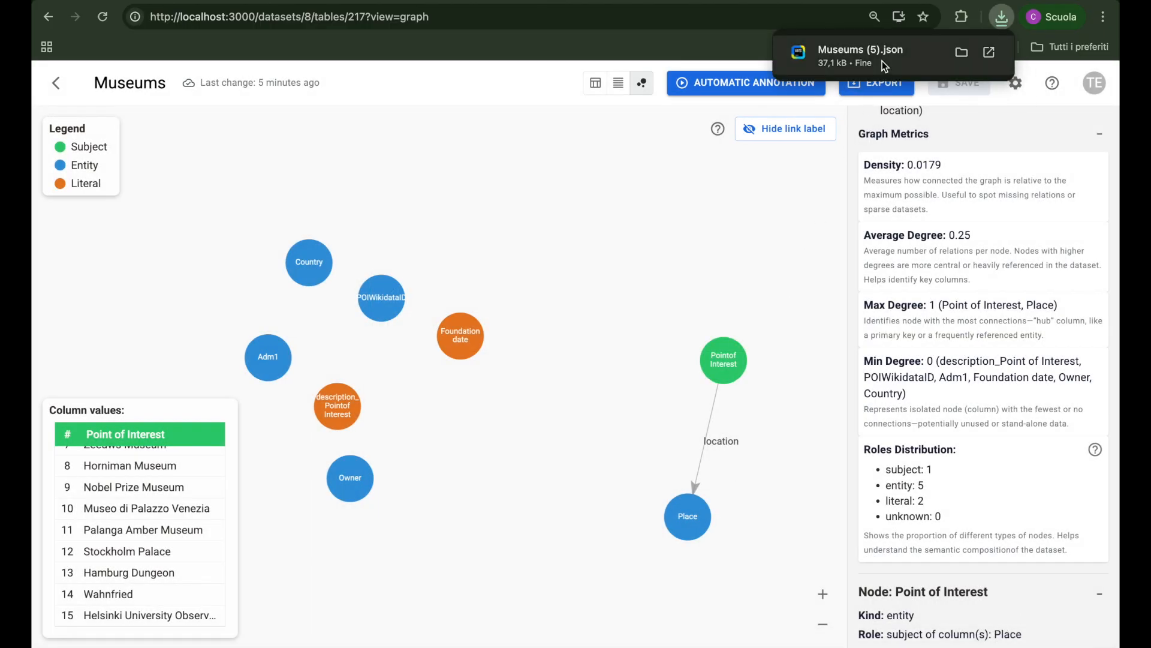